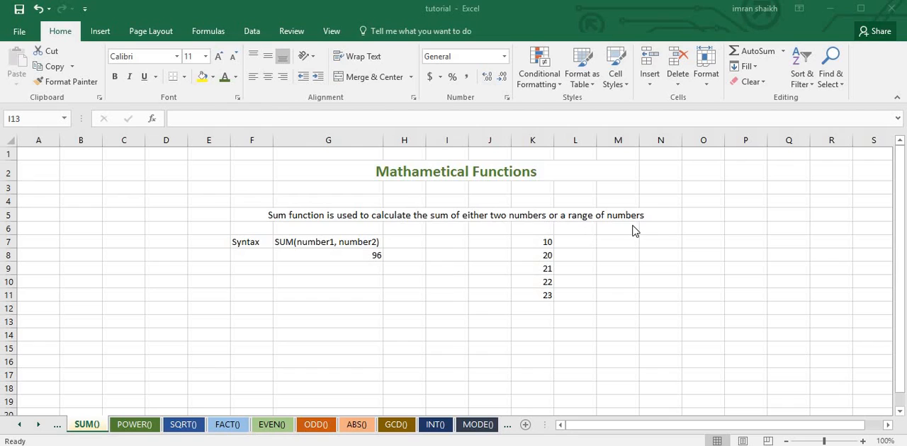
Replace the formula in G8 with =SUM(K7,K8) to add the first two numbers in column K
{"action": "left_click", "coordinate": [320, 254]}
{"action": "left_click_drag", "start_coordinate": [238, 118], "coordinate": [179, 118]}
{"action": "key", "text": "BackSpace"}
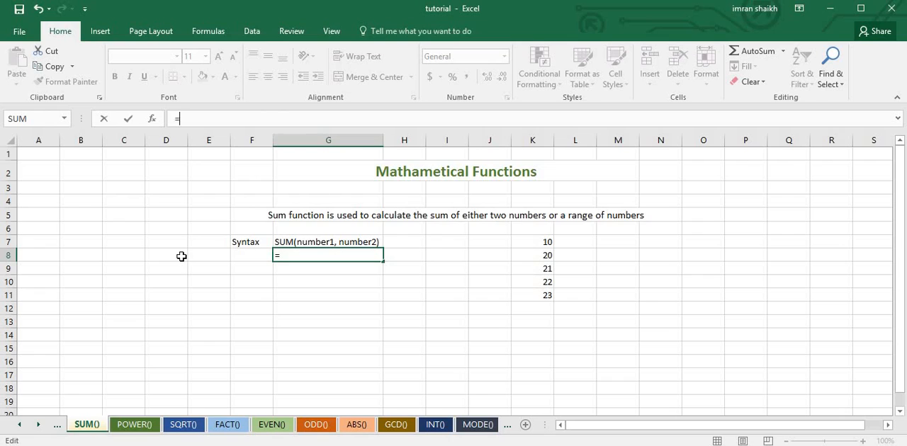
{"action": "type", "text": "sum"}
{"action": "key", "text": "Tab"}
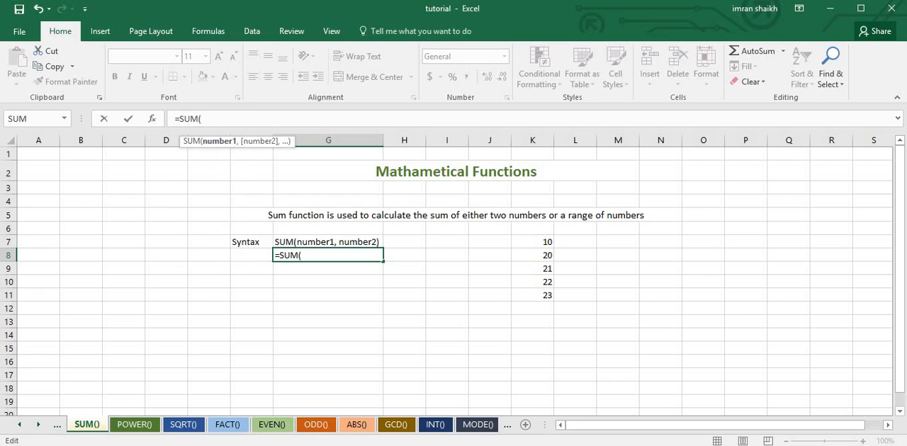
{"action": "left_click", "coordinate": [541, 242]}
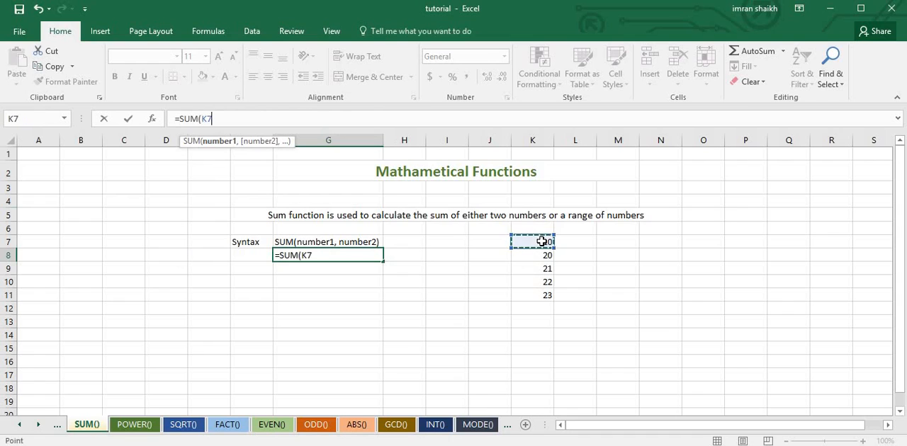
{"action": "type", "text": ","}
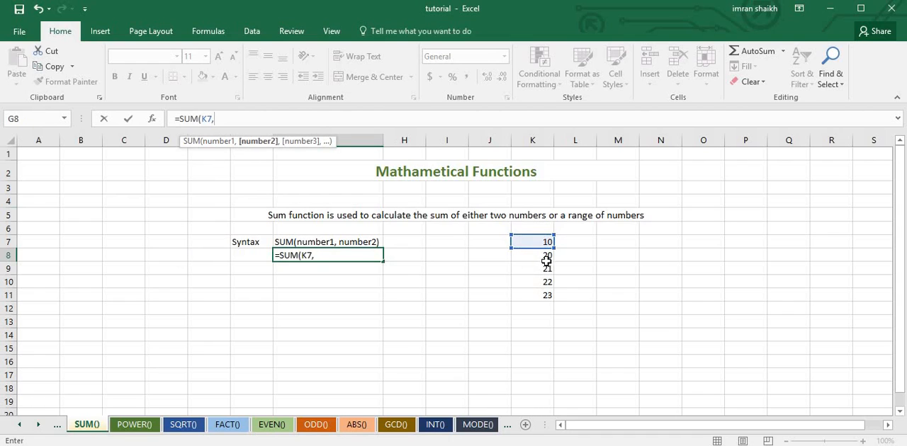
{"action": "left_click", "coordinate": [546, 256]}
{"action": "type", "text": ")"}
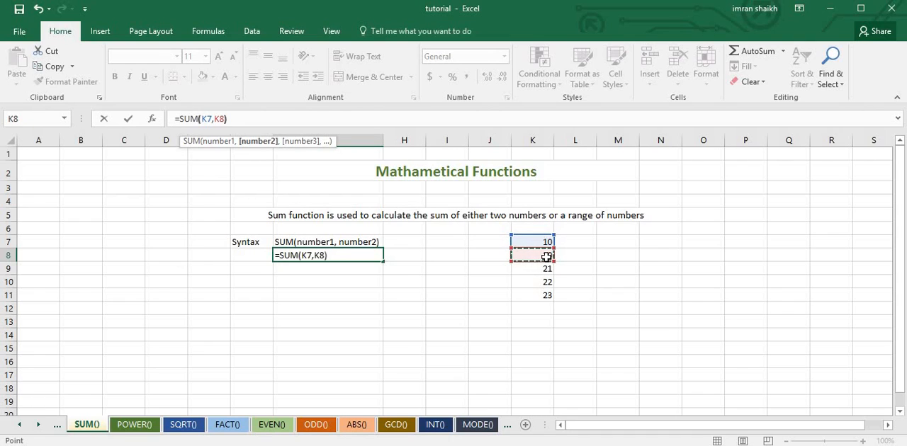
{"action": "key", "text": "Return"}
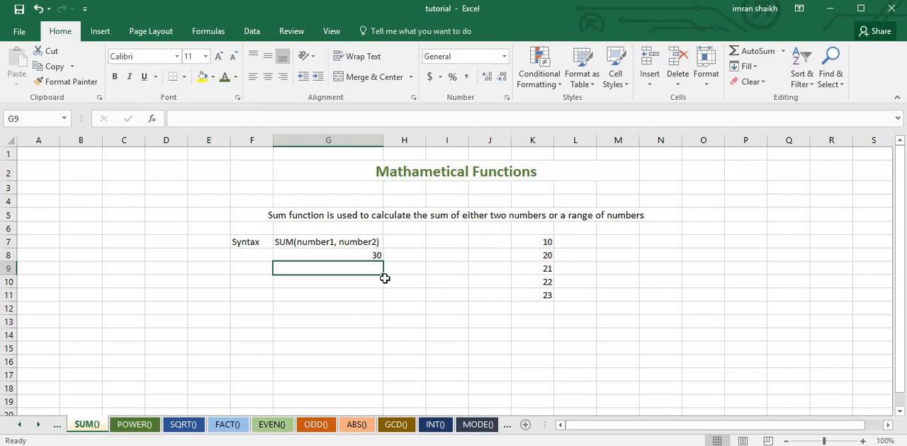
Change the arguments of the SUM formula in G8 to the range K7:K11
{"action": "left_click", "coordinate": [348, 255]}
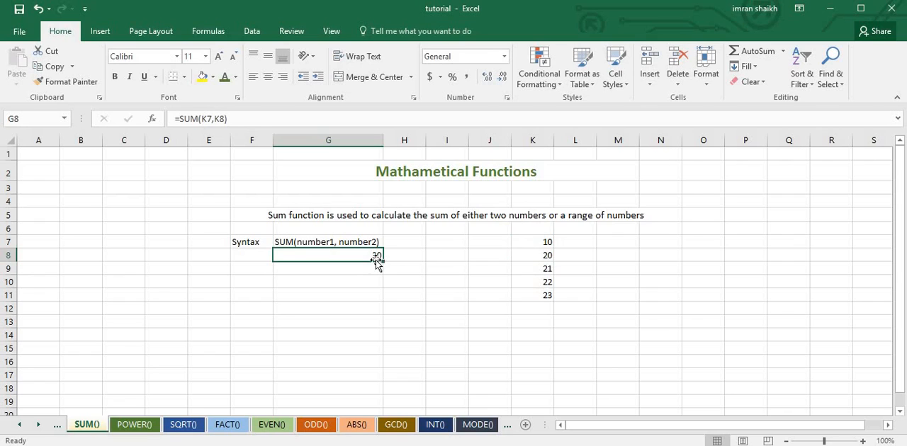
{"action": "left_click_drag", "start_coordinate": [203, 119], "coordinate": [228, 119]}
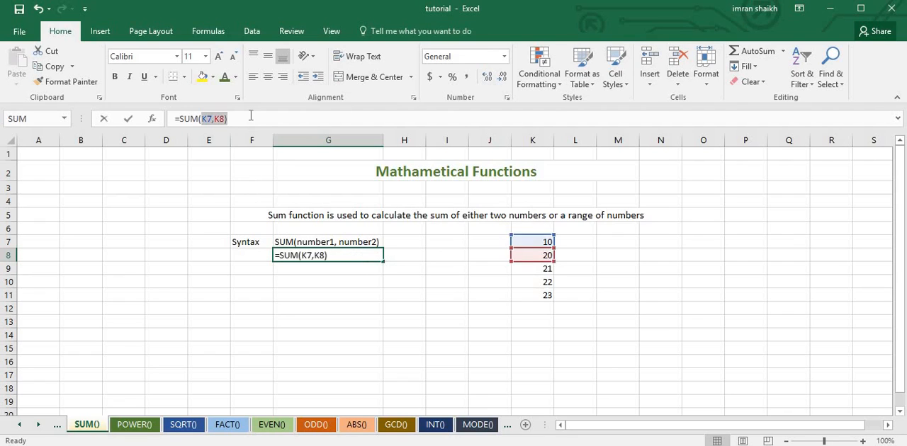
{"action": "key", "text": "BackSpace"}
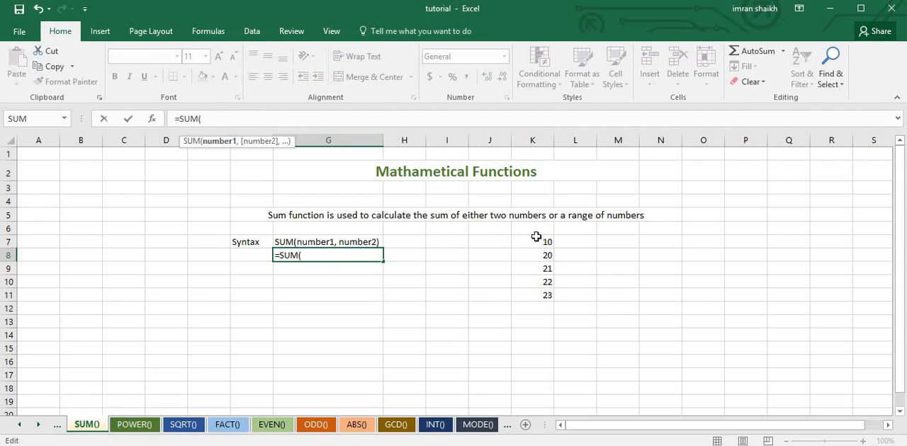
{"action": "left_click_drag", "start_coordinate": [536, 241], "coordinate": [545, 295]}
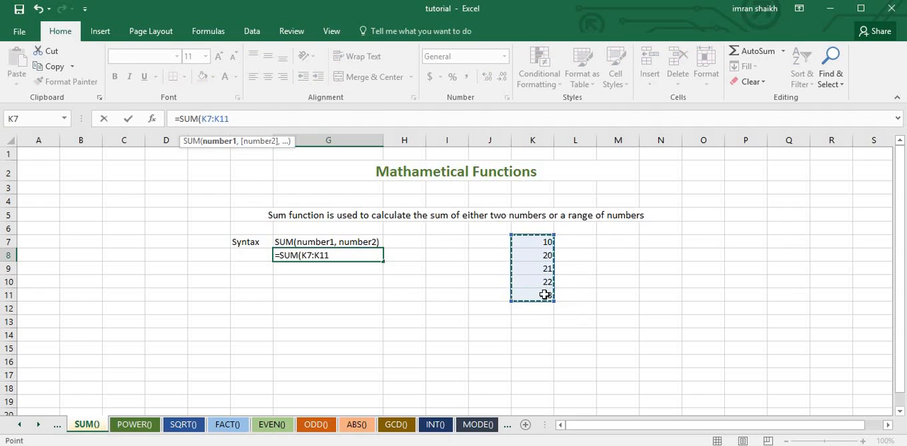
{"action": "type", "text": ")"}
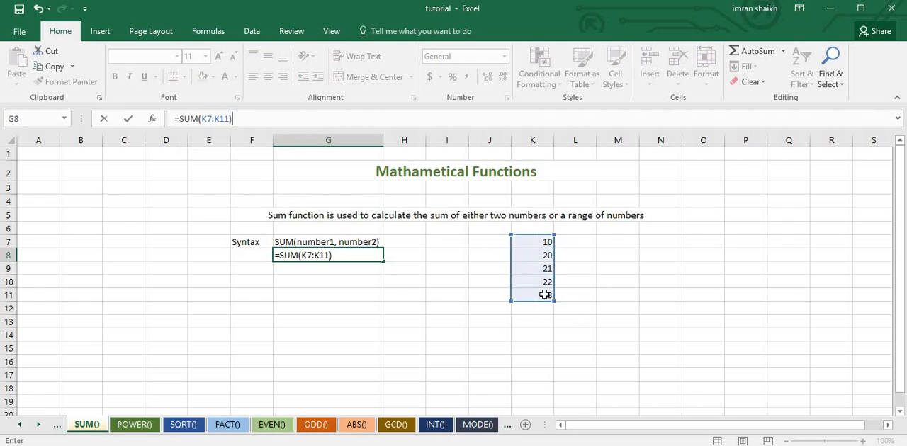
{"action": "key", "text": "Return"}
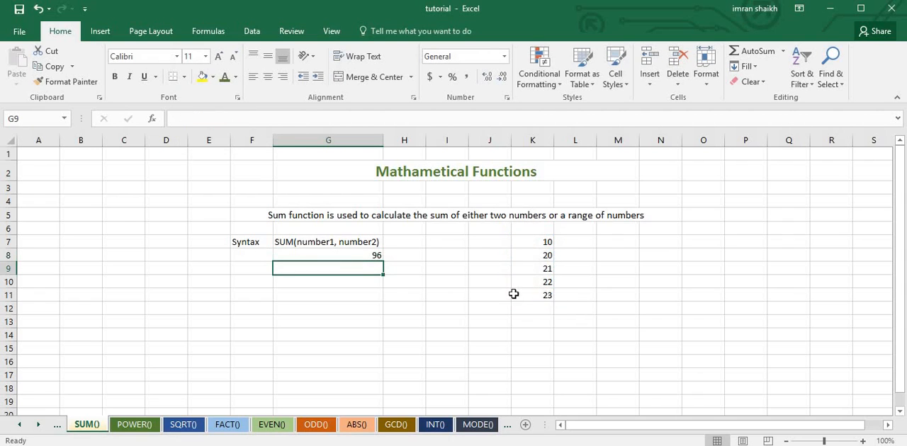
{"action": "left_click", "coordinate": [376, 256]}
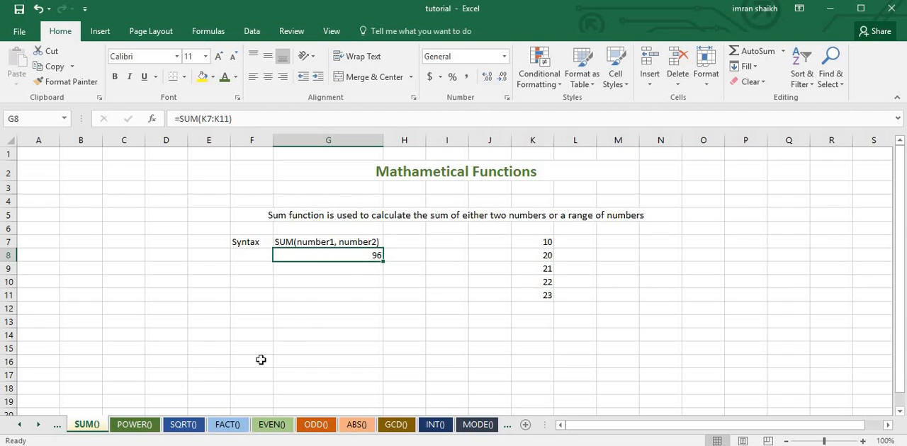
Switch to the POWER() sheet and erase the existing formula in G6
{"action": "left_click", "coordinate": [138, 428]}
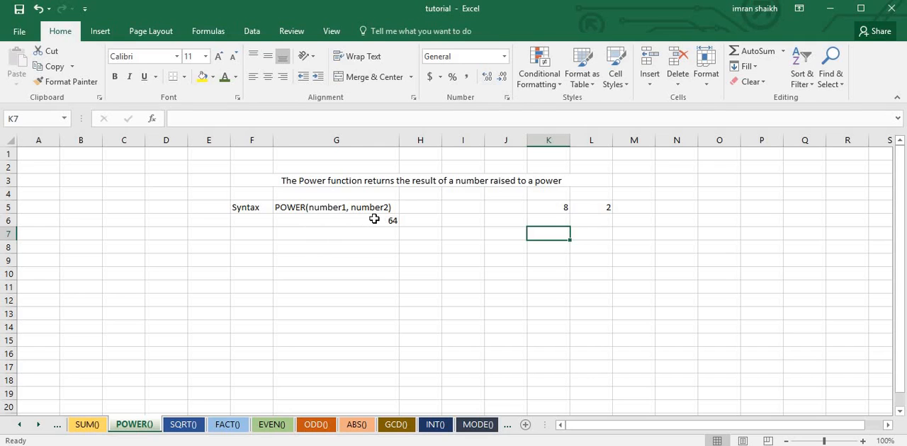
{"action": "left_click", "coordinate": [308, 224]}
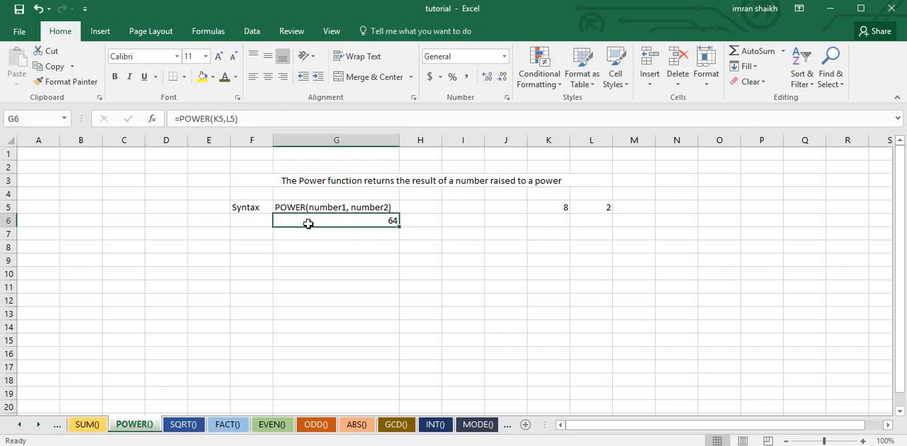
{"action": "left_click", "coordinate": [178, 119]}
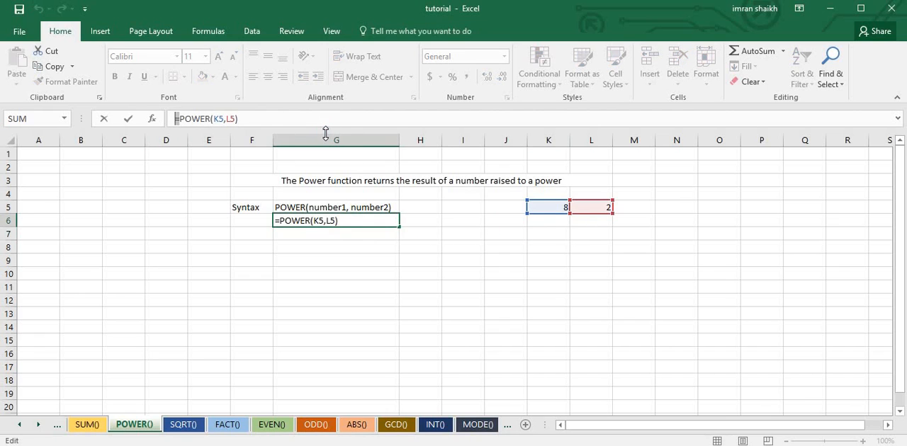
{"action": "key", "text": "Delete"}
{"action": "key", "text": "Delete"}
{"action": "key", "text": "Delete"}
{"action": "key", "text": "Delete"}
{"action": "key", "text": "Delete"}
{"action": "key", "text": "Delete"}
{"action": "key", "text": "Delete"}
{"action": "key", "text": "Delete"}
{"action": "key", "text": "Delete"}
{"action": "key", "text": "Delete"}
{"action": "key", "text": "Delete"}
{"action": "key", "text": "Delete"}
{"action": "key", "text": "Delete"}
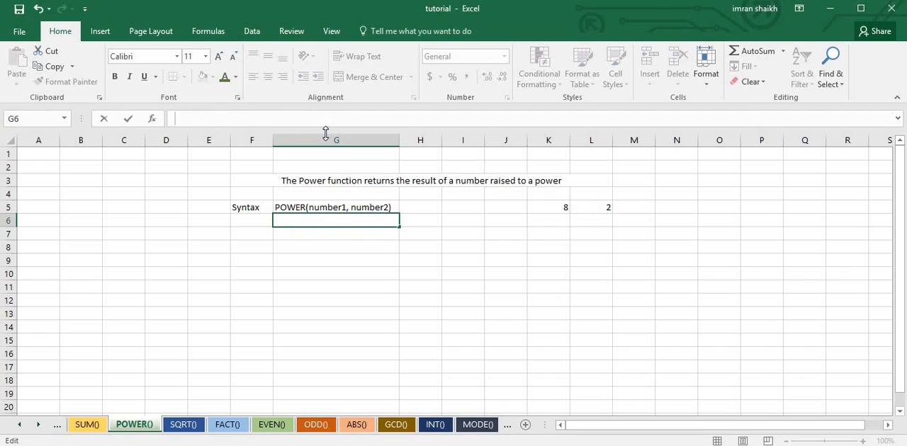
Enter =POWER(K5,L5) in G6 to raise the number in K5 to the power in L5
{"action": "type", "text": "="}
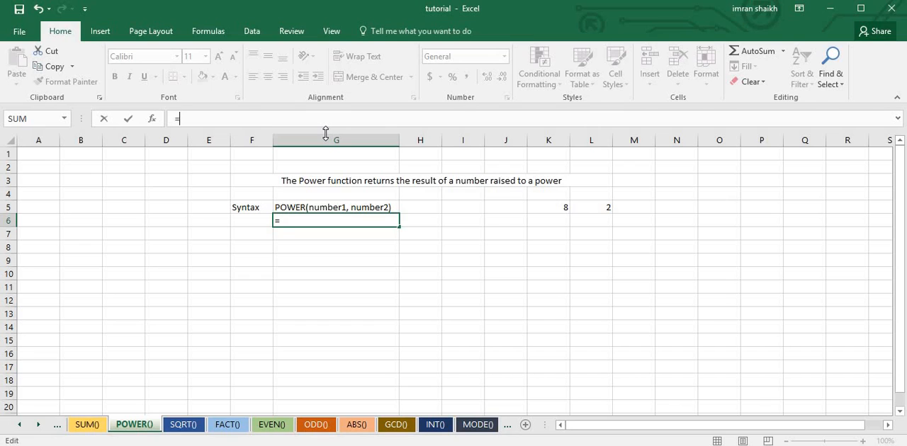
{"action": "type", "text": "powe"}
{"action": "key", "text": "Tab"}
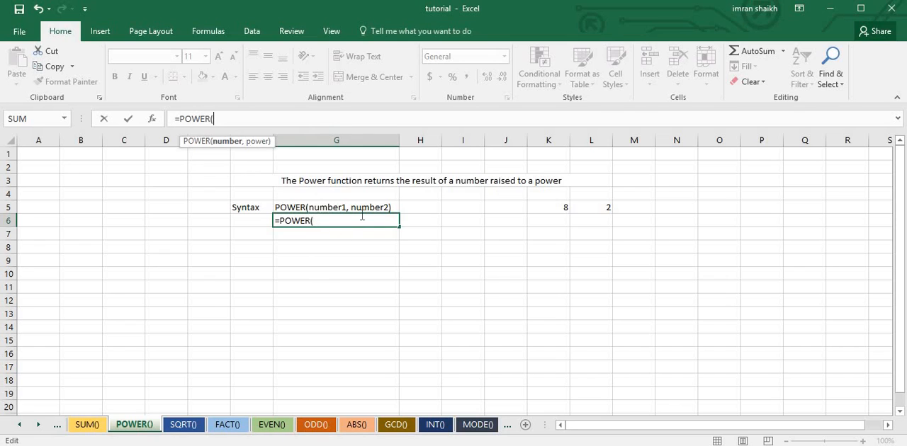
{"action": "left_click", "coordinate": [545, 206]}
{"action": "type", "text": ","}
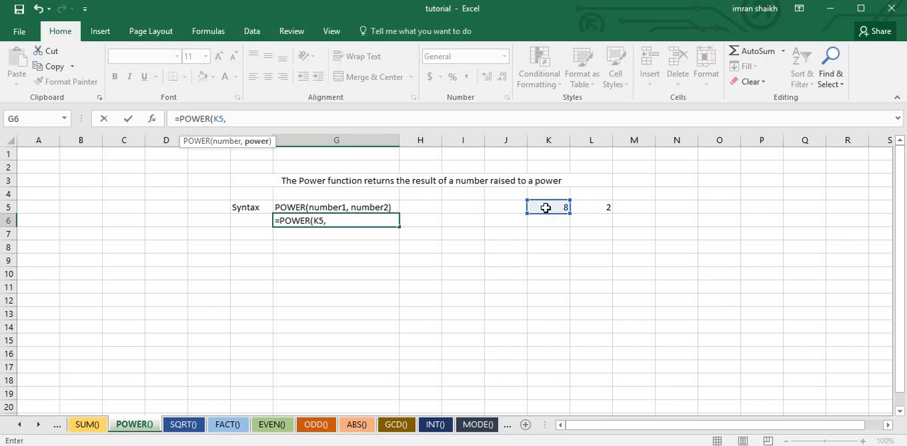
{"action": "left_click", "coordinate": [607, 208]}
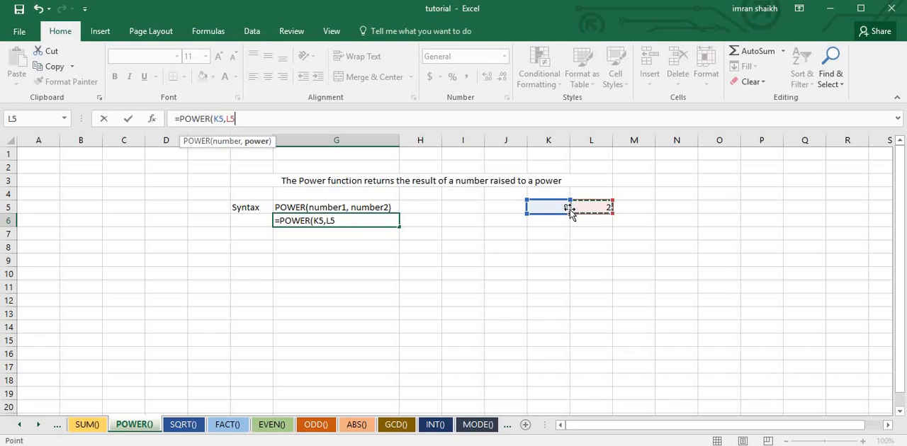
{"action": "type", "text": ")"}
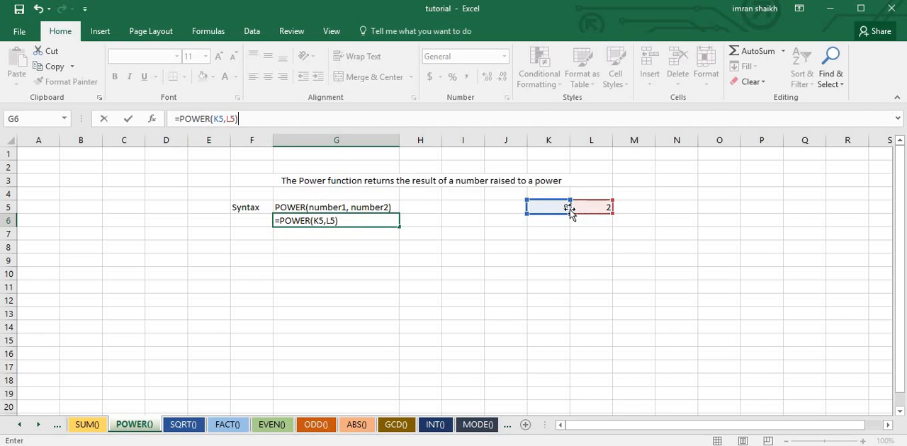
{"action": "key", "text": "Return"}
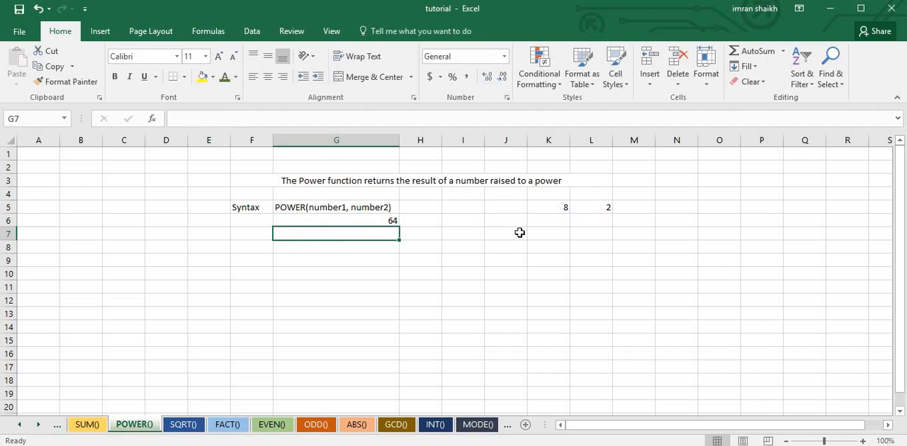
{"action": "left_click", "coordinate": [556, 236]}
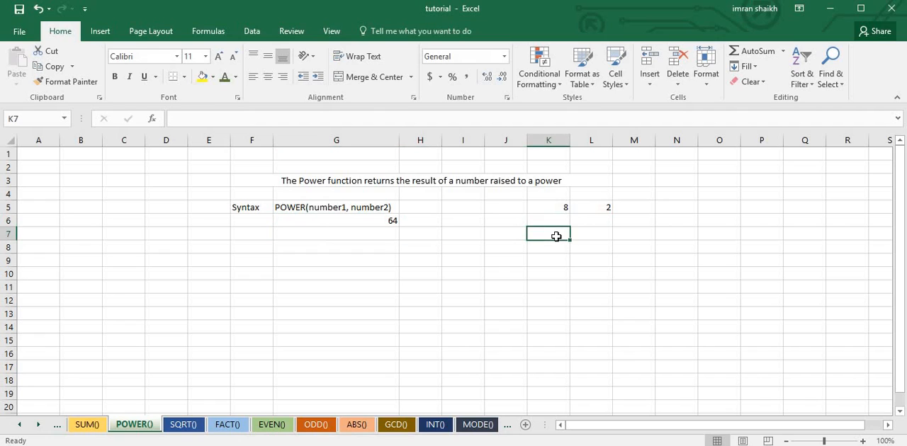
{"action": "type", "text": "82"}
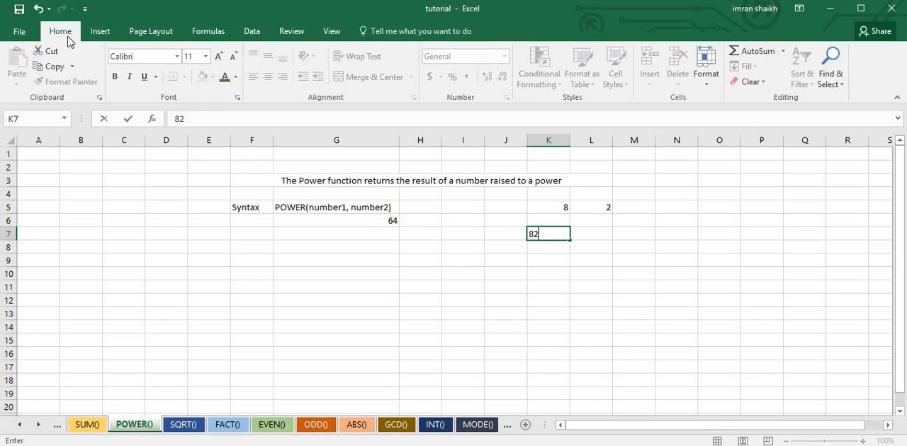
{"action": "left_click", "coordinate": [449, 296]}
{"action": "left_click", "coordinate": [549, 234]}
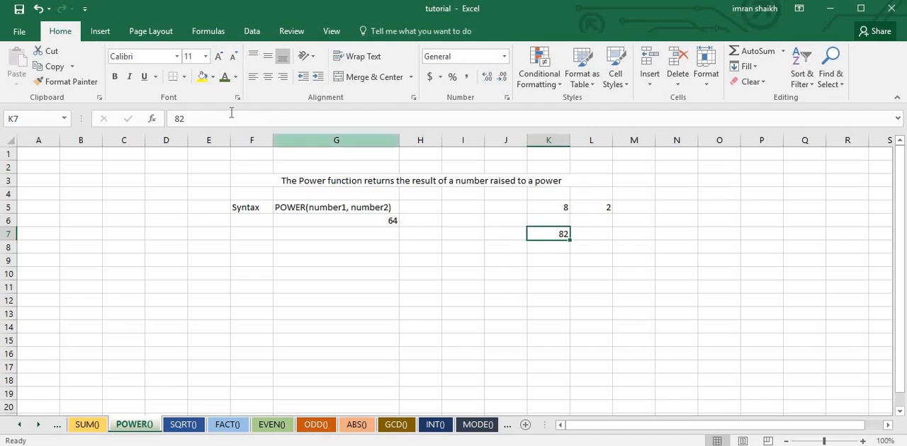
{"action": "left_click", "coordinate": [182, 118]}
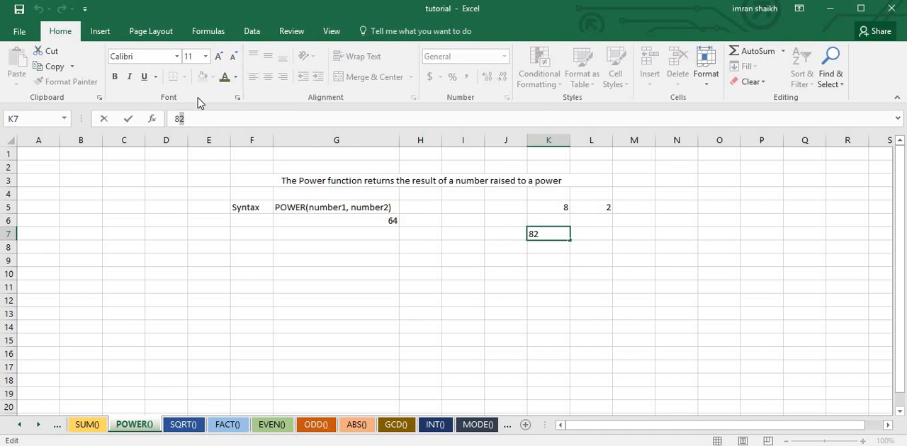
{"action": "left_click", "coordinate": [564, 234]}
{"action": "left_click", "coordinate": [560, 259]}
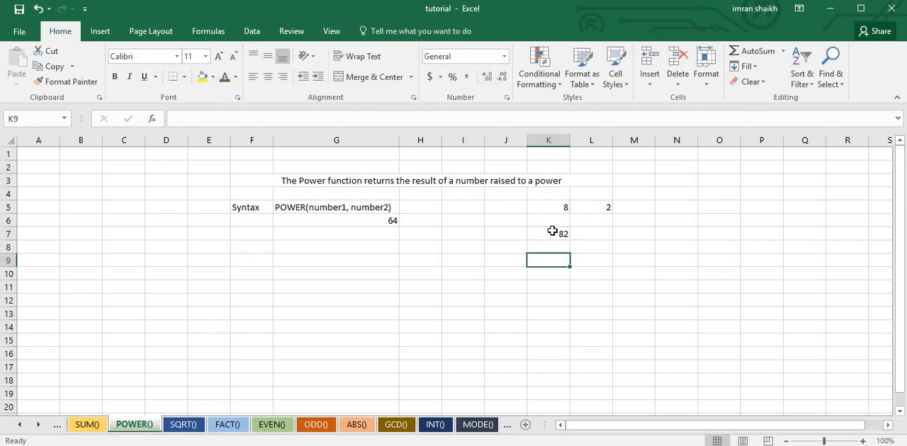
{"action": "left_click", "coordinate": [552, 233]}
{"action": "key", "text": "Delete"}
{"action": "left_click", "coordinate": [445, 240]}
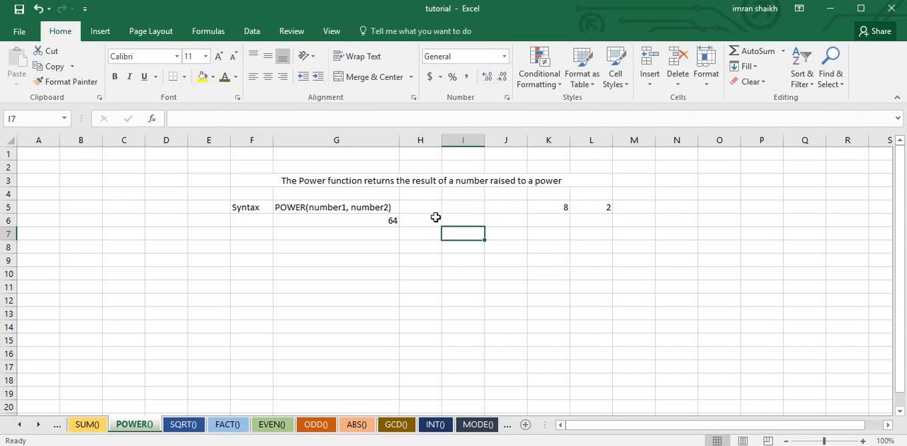
Set the base number in K5 to 4 and select the exponent cell L5
{"action": "left_click", "coordinate": [382, 219]}
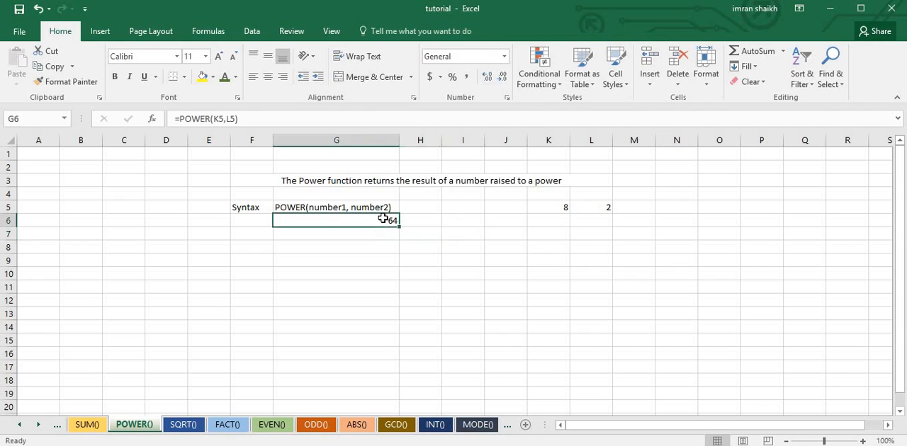
{"action": "left_click", "coordinate": [599, 208]}
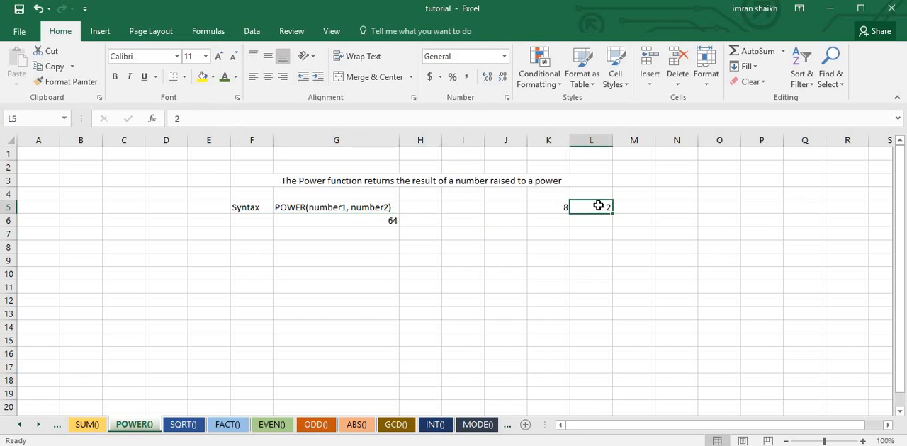
{"action": "left_click", "coordinate": [554, 208]}
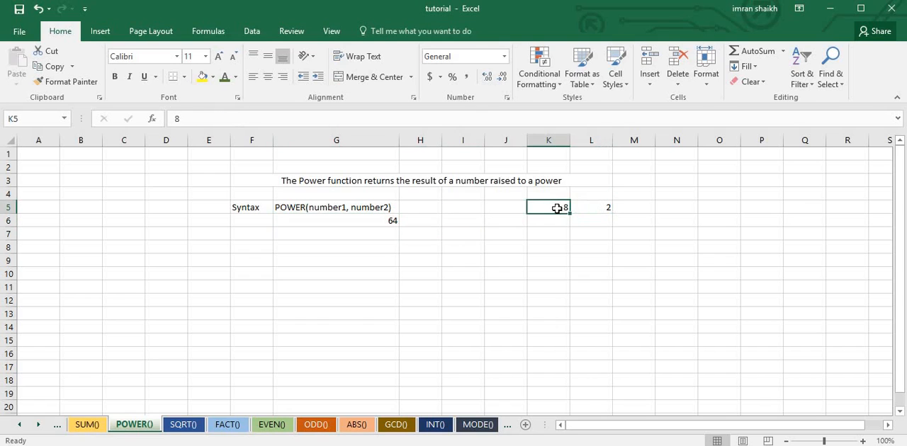
{"action": "type", "text": "4"}
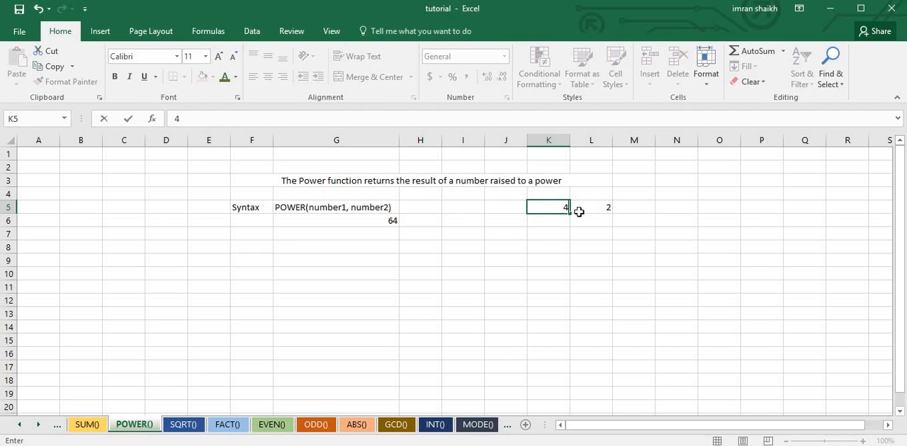
{"action": "key", "text": "Return"}
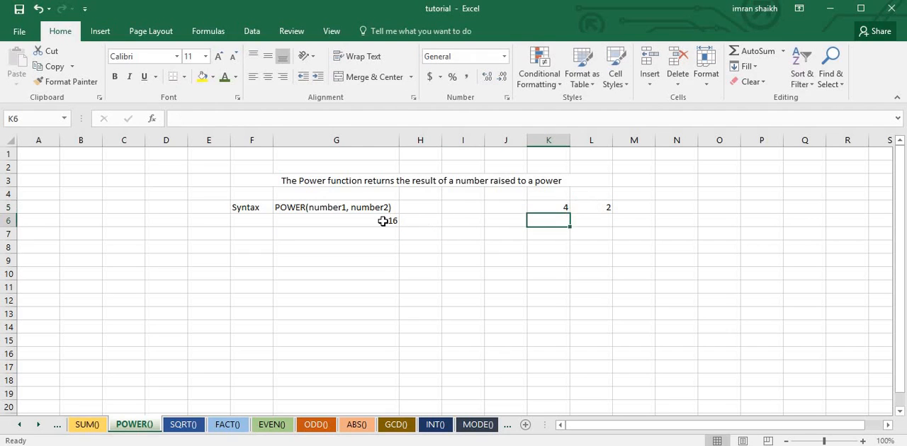
{"action": "left_click", "coordinate": [594, 207]}
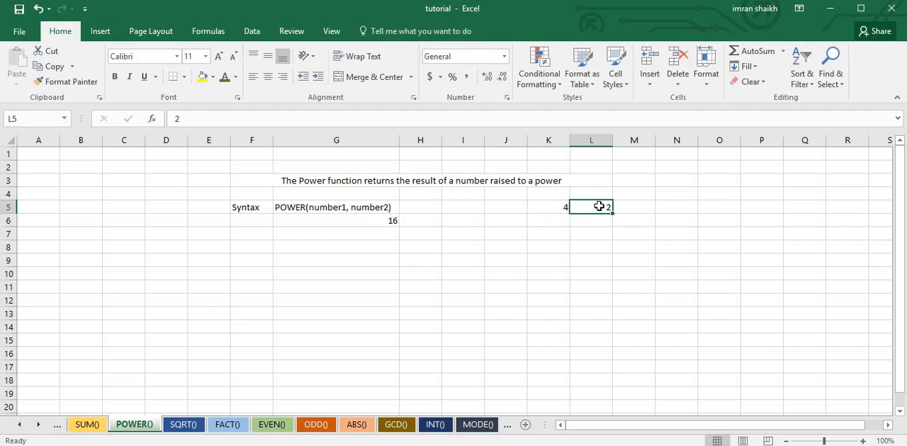
Set the base number in K5 of the POWER() sheet to 9
{"action": "left_click", "coordinate": [563, 207]}
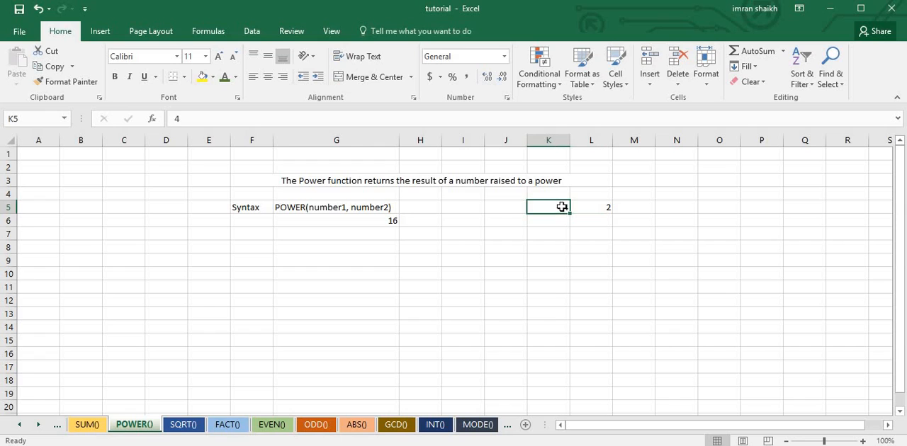
{"action": "type", "text": "9"}
{"action": "key", "text": "Return"}
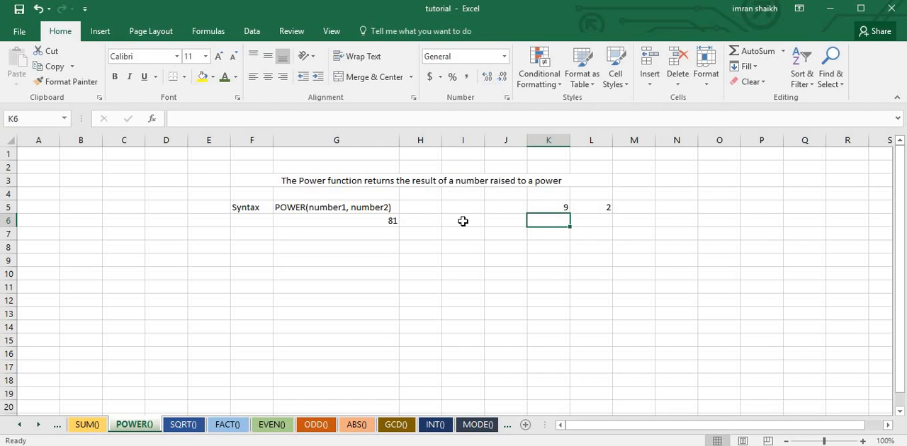
Switch to the SQRT() sheet and erase the existing formula in G6 after its equals sign
{"action": "left_click", "coordinate": [183, 425]}
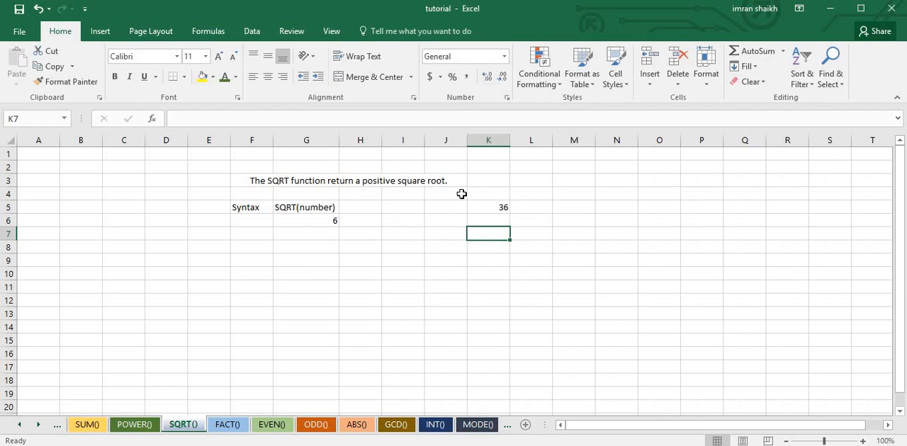
{"action": "left_click", "coordinate": [313, 221]}
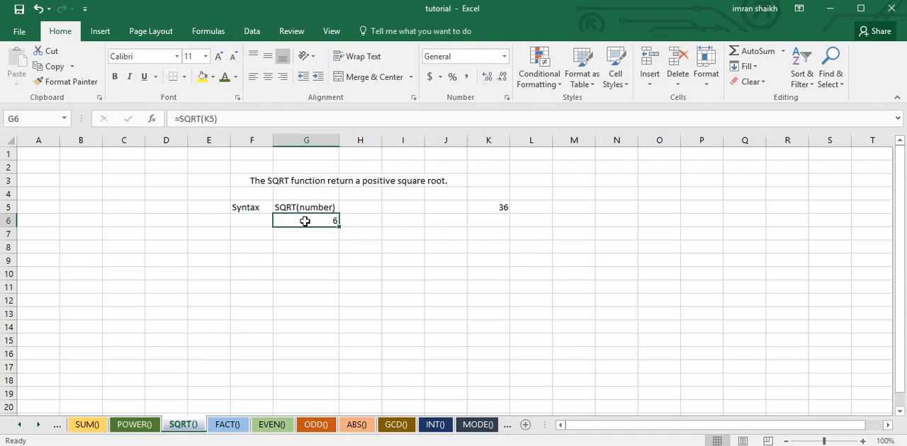
{"action": "left_click", "coordinate": [179, 119]}
{"action": "key", "text": "Delete"}
{"action": "key", "text": "Delete"}
{"action": "key", "text": "Delete"}
{"action": "key", "text": "Delete"}
{"action": "key", "text": "Delete"}
{"action": "key", "text": "Delete"}
{"action": "key", "text": "Delete"}
{"action": "key", "text": "Delete"}
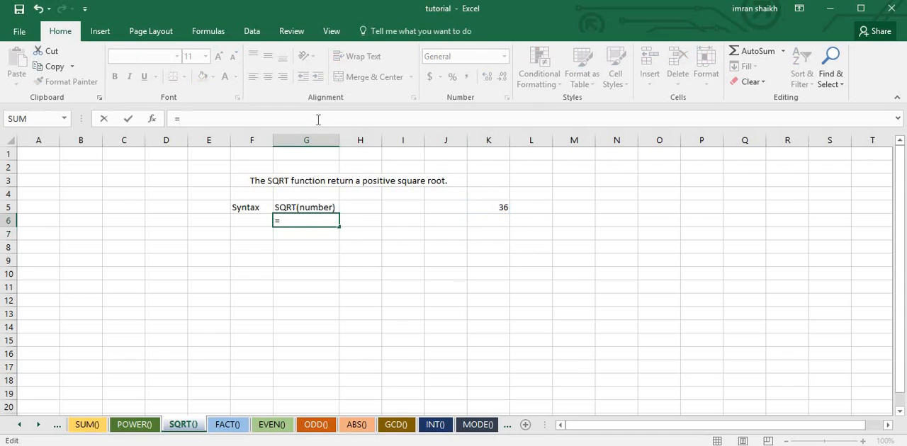
Complete the formula in G6 as =SQRT(K5) to get the square root of the number in K5
{"action": "type", "text": "SQ"}
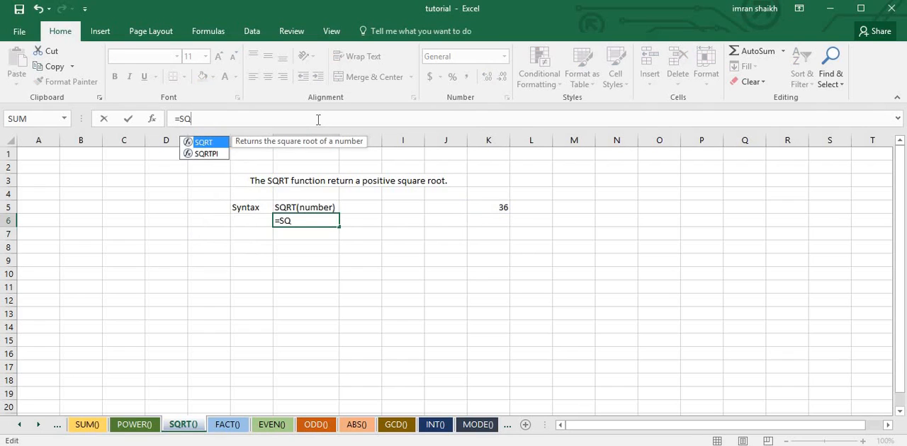
{"action": "key", "text": "Tab"}
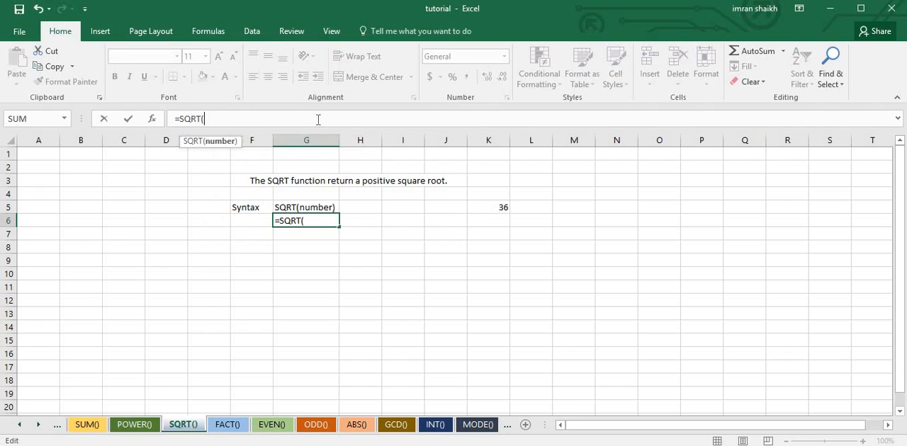
{"action": "left_click", "coordinate": [498, 206]}
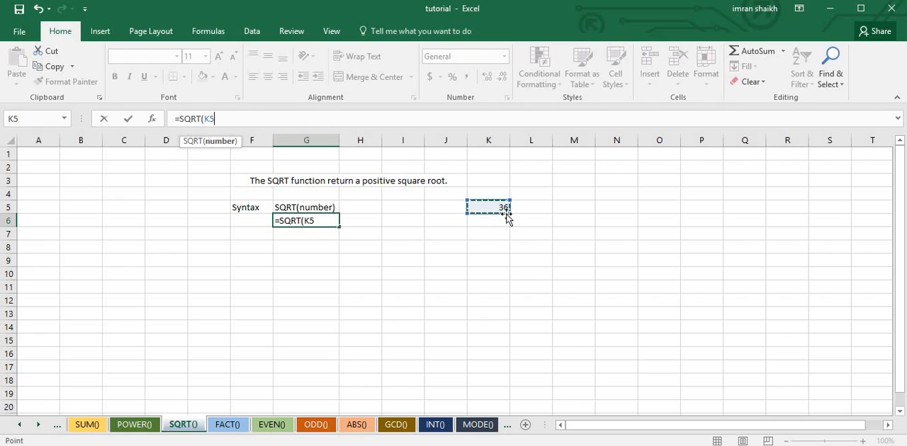
{"action": "type", "text": ")"}
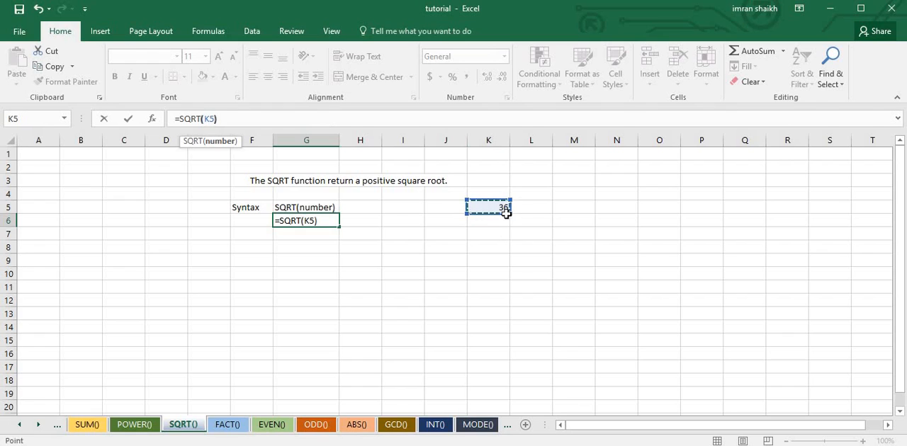
{"action": "key", "text": "Return"}
Set the number in K5 of the SQRT() sheet to 81 and check the formula cell G6
{"action": "left_click", "coordinate": [303, 219]}
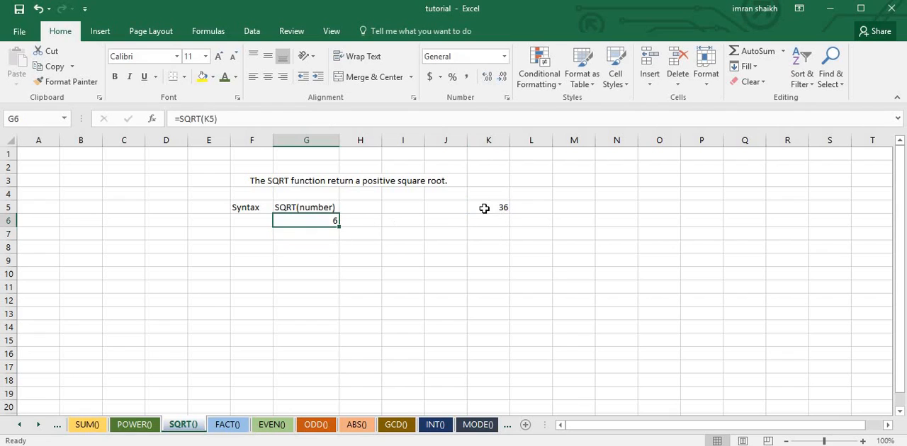
{"action": "left_click", "coordinate": [498, 208]}
{"action": "type", "text": "81"}
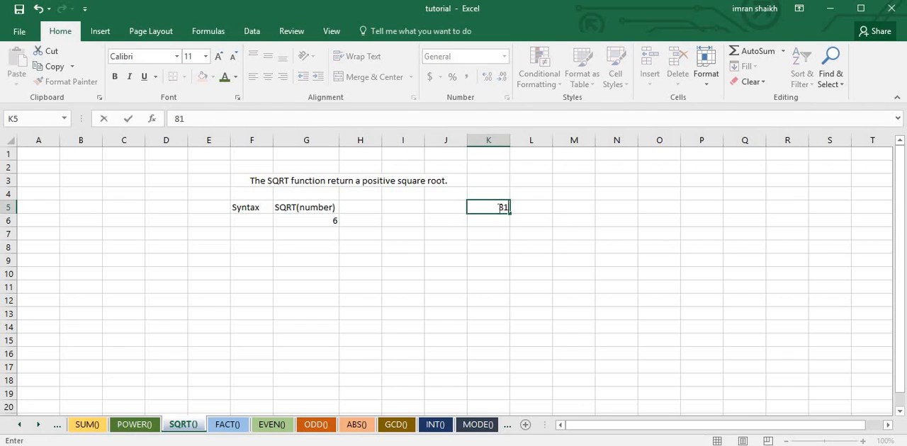
{"action": "key", "text": "Return"}
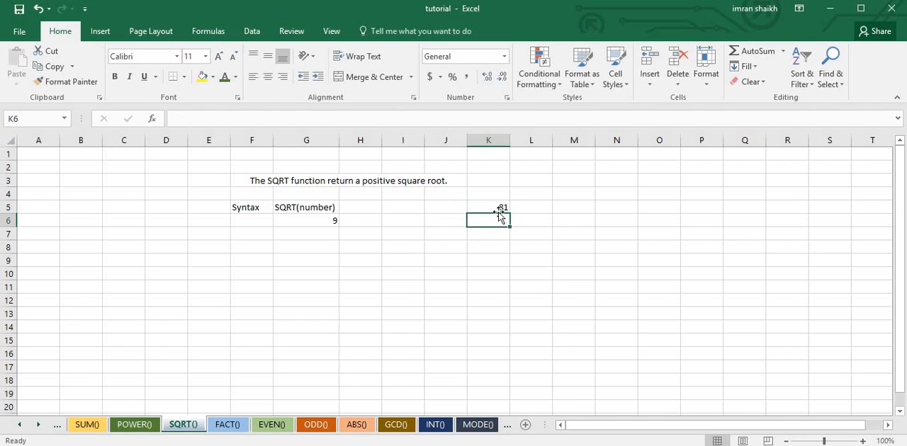
{"action": "left_click", "coordinate": [320, 219]}
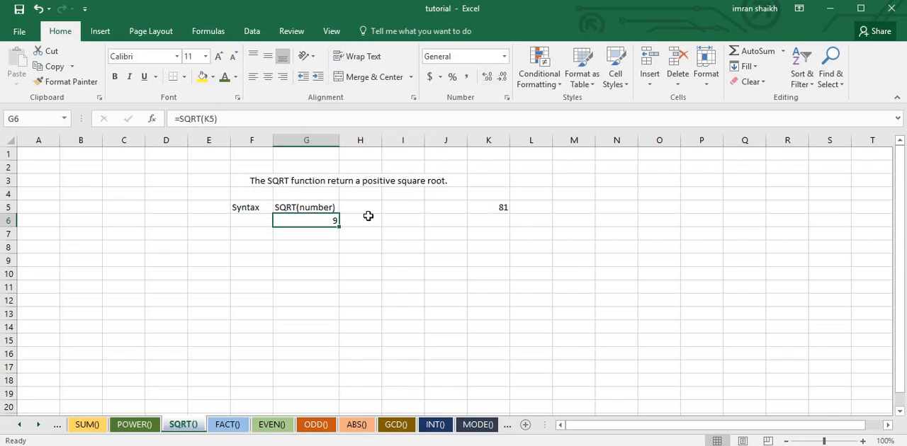
Switch to the FACT() sheet and correct "isequal" to "is equal" in the description in F3
{"action": "left_click", "coordinate": [228, 424]}
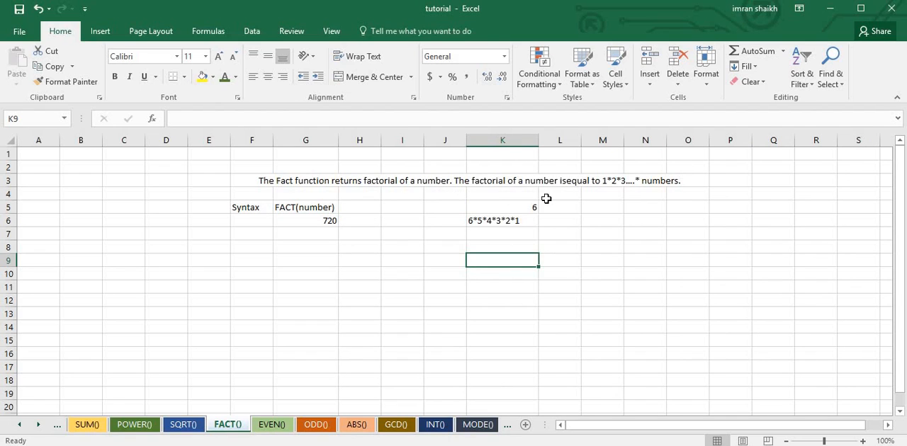
{"action": "left_click", "coordinate": [576, 185]}
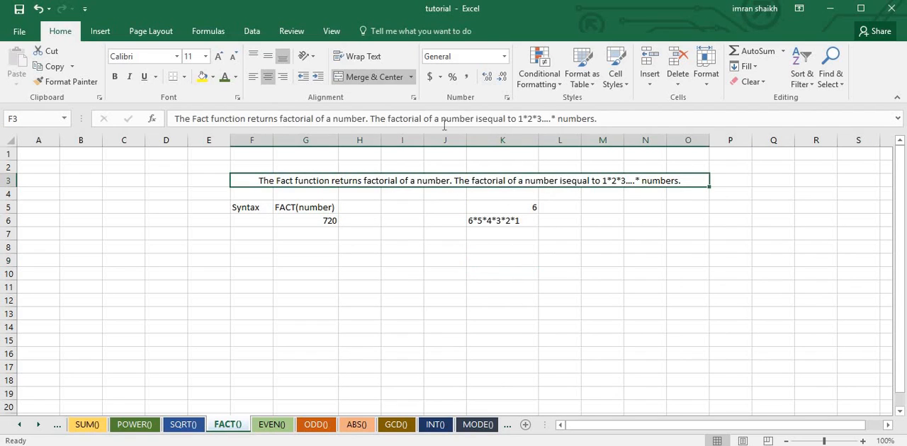
{"action": "left_click", "coordinate": [551, 232]}
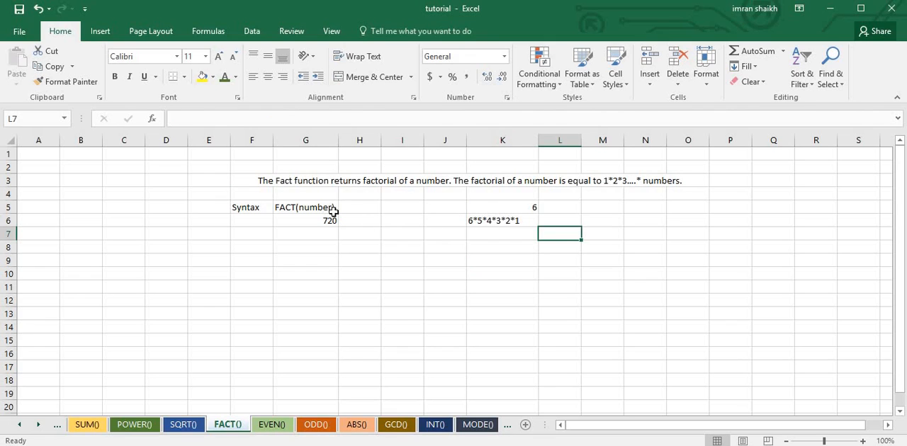
Add the note n(n-1) in K7, below the written-out factorial multiplication in K6
{"action": "left_click", "coordinate": [510, 208]}
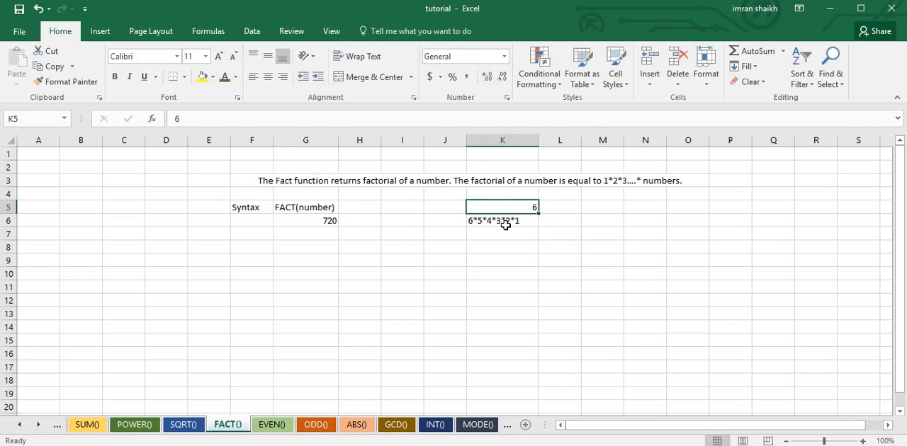
{"action": "left_click", "coordinate": [505, 224]}
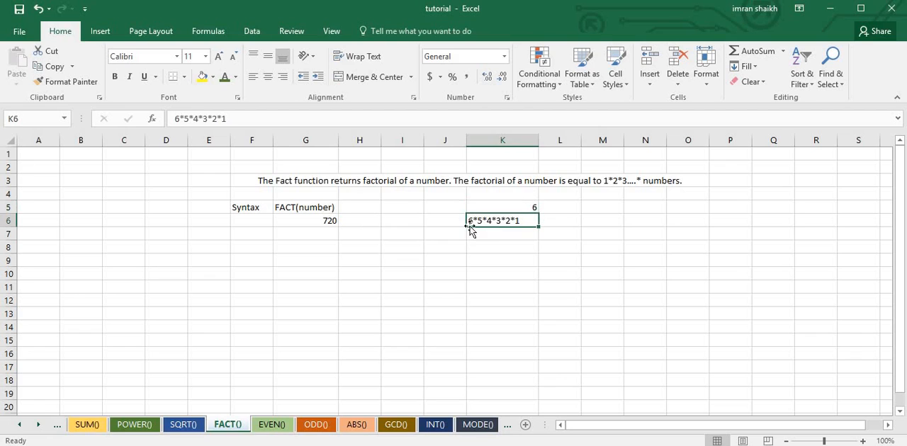
{"action": "left_click", "coordinate": [504, 236]}
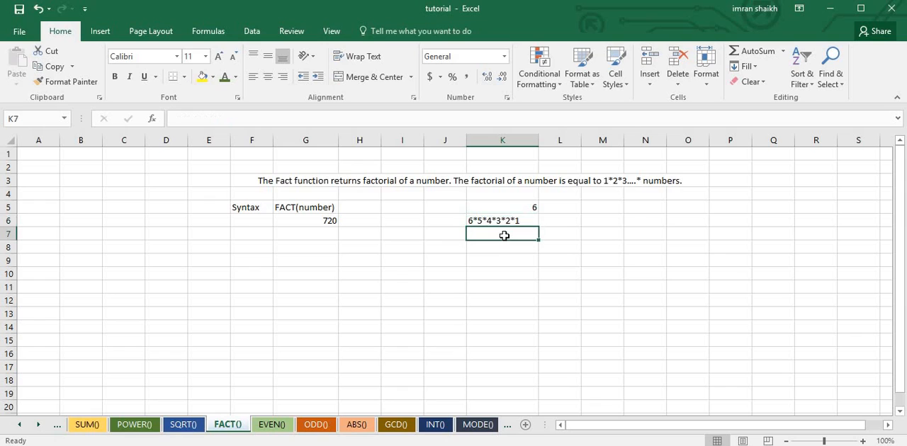
{"action": "type", "text": "n"}
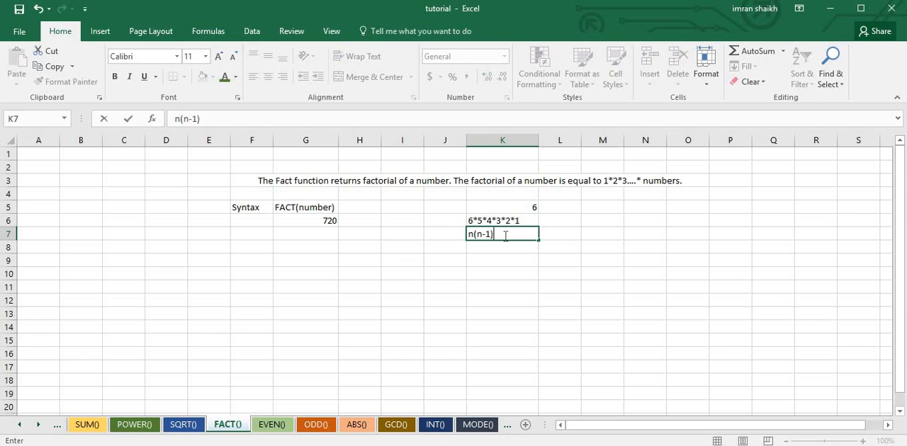
{"action": "type", "text": "(n-1)"}
{"action": "key", "text": "Return"}
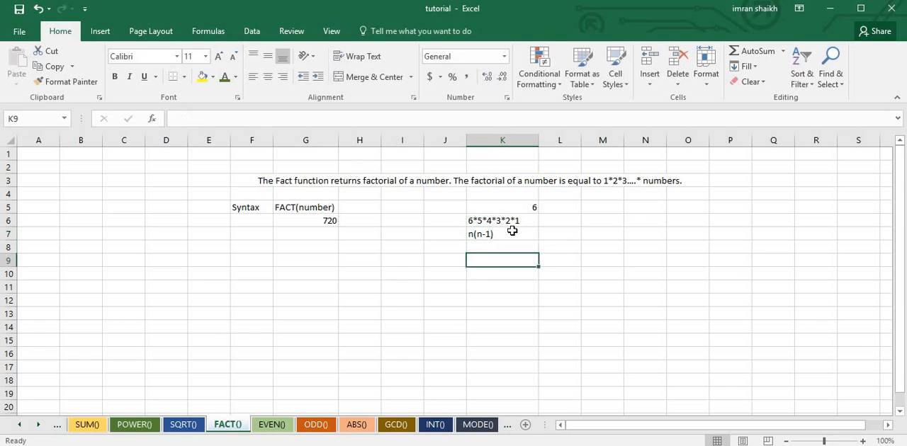
{"action": "left_click", "coordinate": [507, 235]}
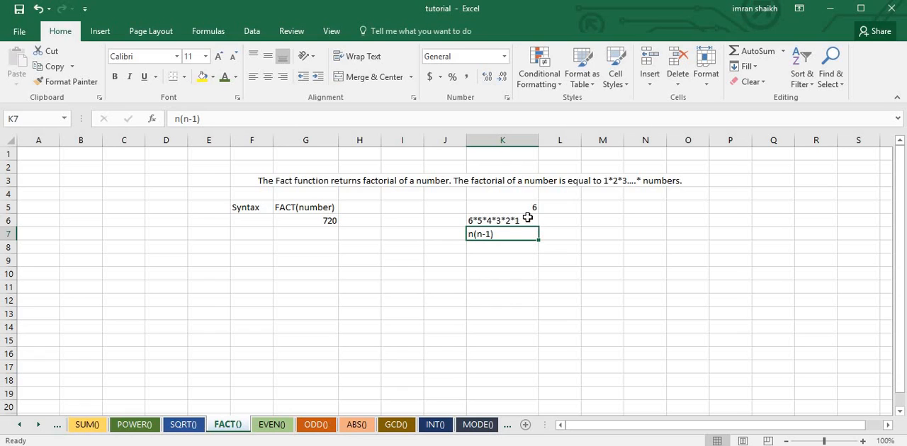
Erase the formula in G6 and re-enter it as =FACT(K5) to get the factorial of the number in K5
{"action": "left_click", "coordinate": [316, 220]}
{"action": "left_click_drag", "start_coordinate": [180, 117], "coordinate": [287, 129]}
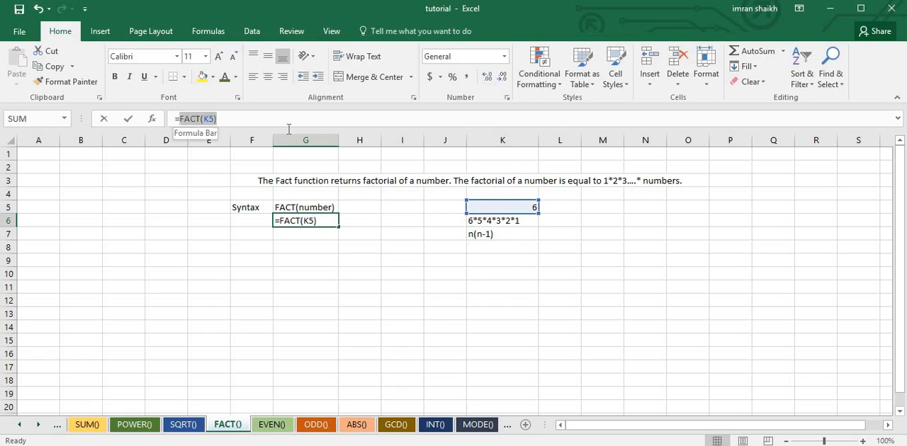
{"action": "key", "text": "BackSpace"}
{"action": "type", "text": "fa"}
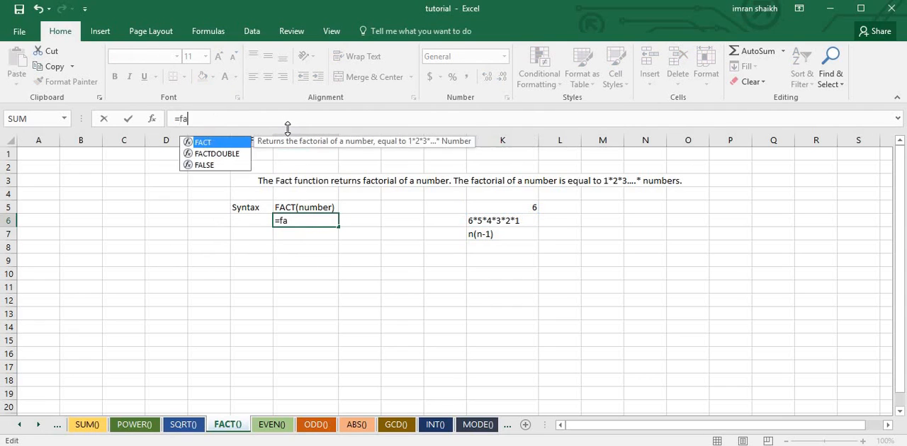
{"action": "key", "text": "Tab"}
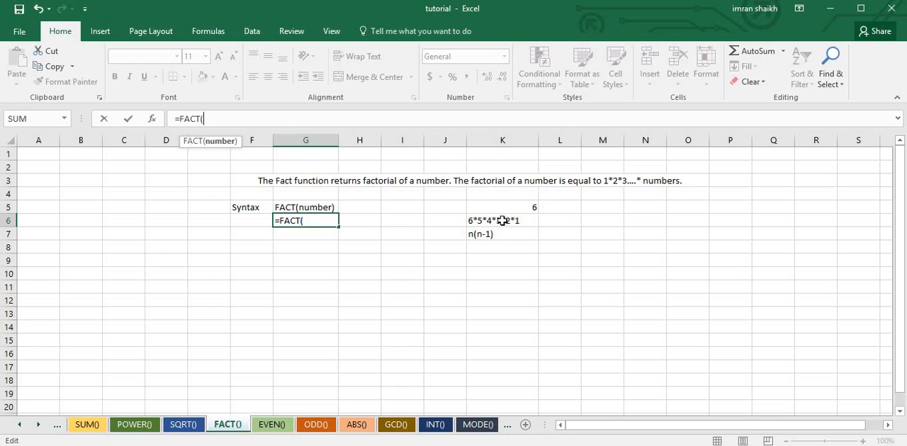
{"action": "left_click", "coordinate": [526, 207]}
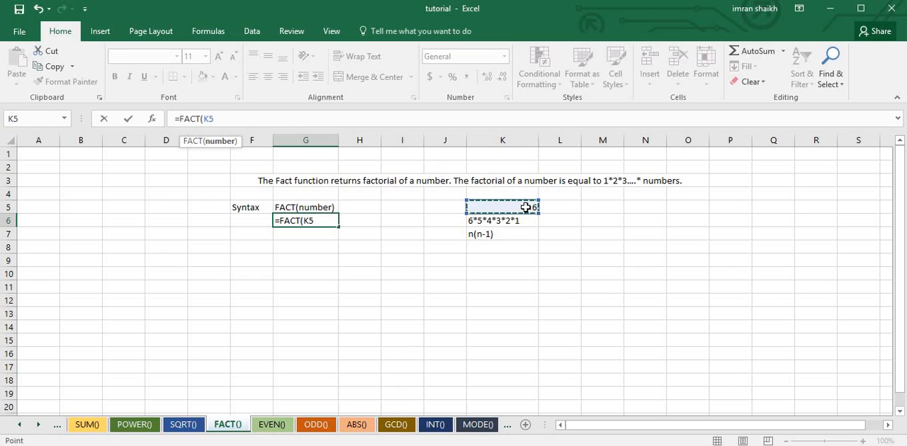
{"action": "type", "text": ")"}
{"action": "key", "text": "Return"}
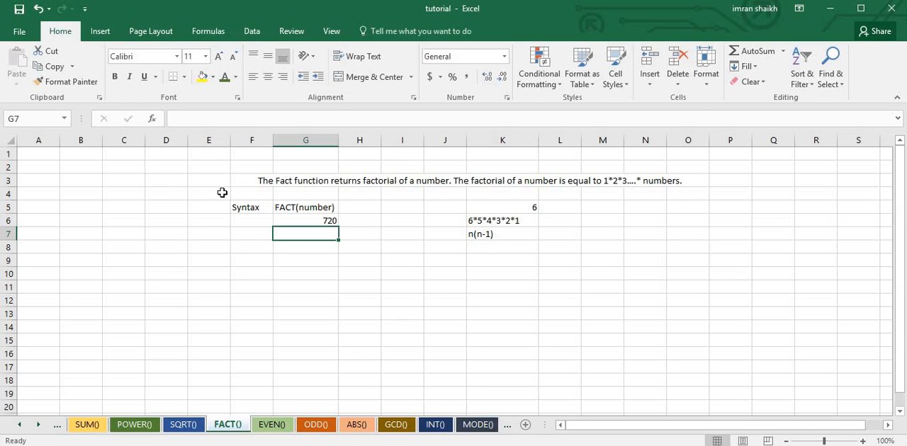
Switch to the EVEN() sheet, re-enter =EVEN(K5) in G6 and select the number cell K5
{"action": "left_click", "coordinate": [279, 431]}
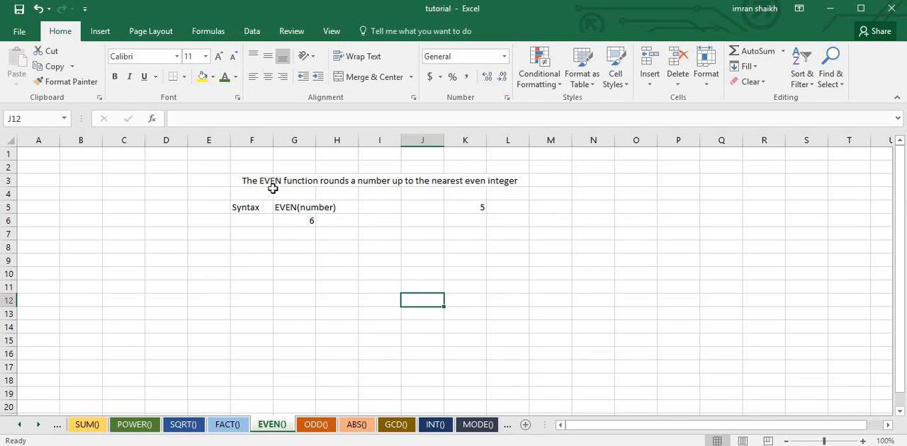
{"action": "left_click", "coordinate": [473, 206]}
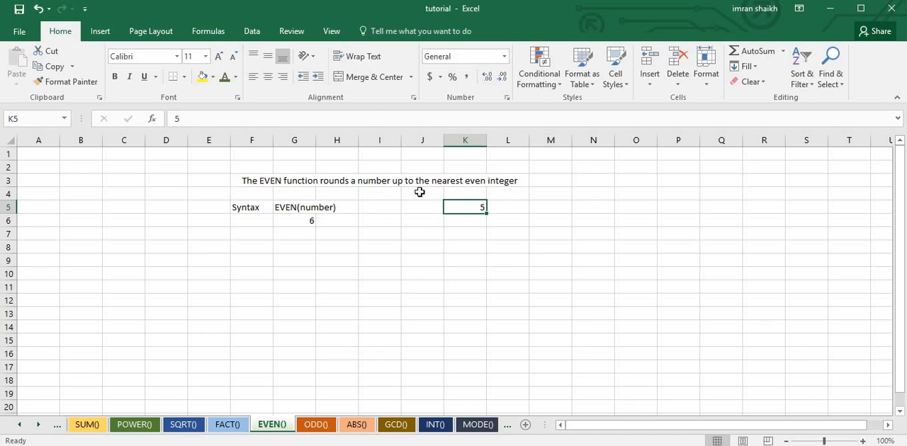
{"action": "left_click", "coordinate": [311, 220]}
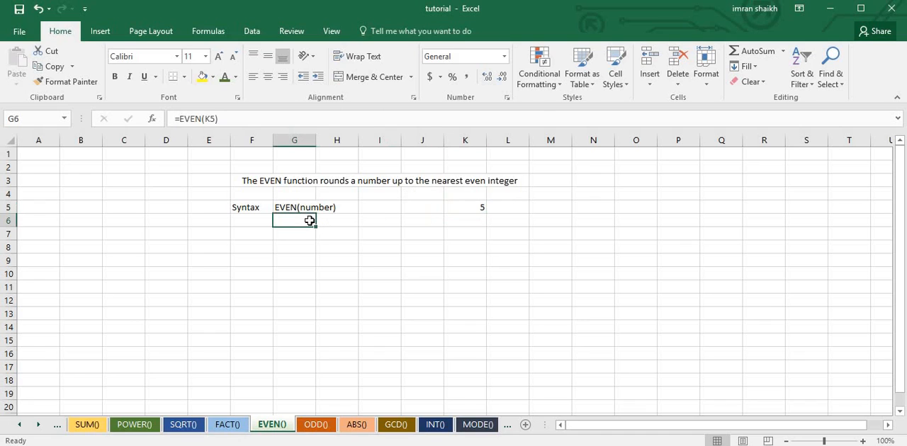
{"action": "left_click", "coordinate": [196, 119]}
{"action": "key", "text": "BackSpace"}
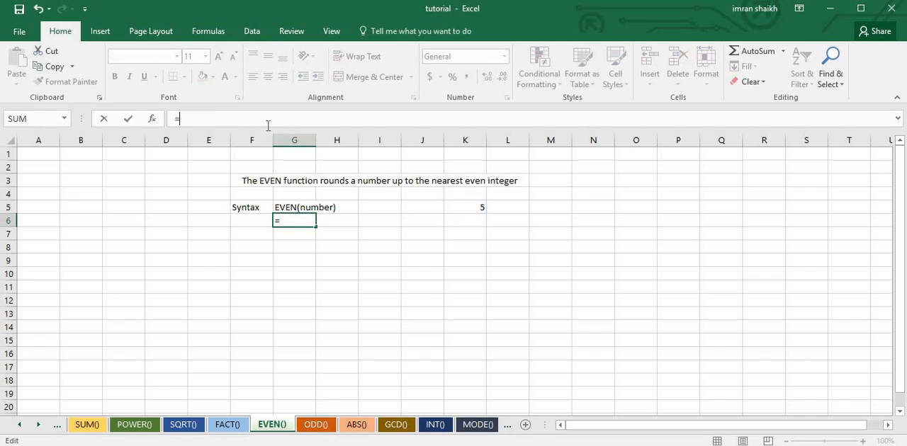
{"action": "type", "text": "even"}
{"action": "key", "text": "Tab"}
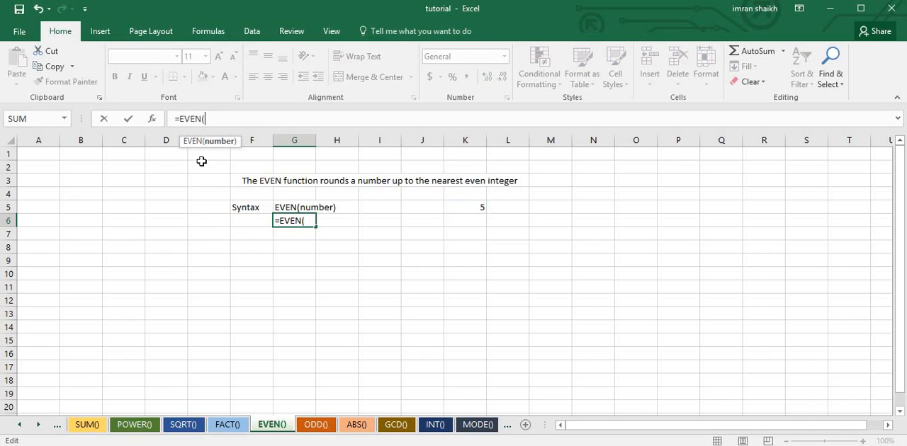
{"action": "left_click", "coordinate": [468, 208]}
{"action": "type", "text": ")"}
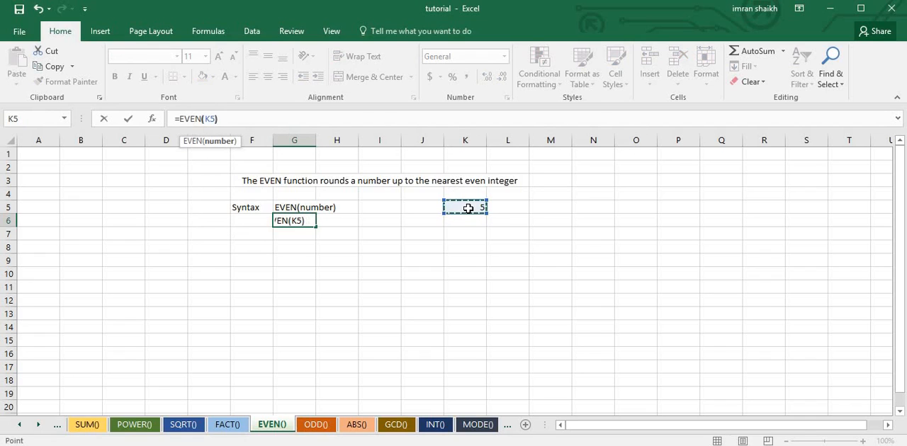
{"action": "key", "text": "Return"}
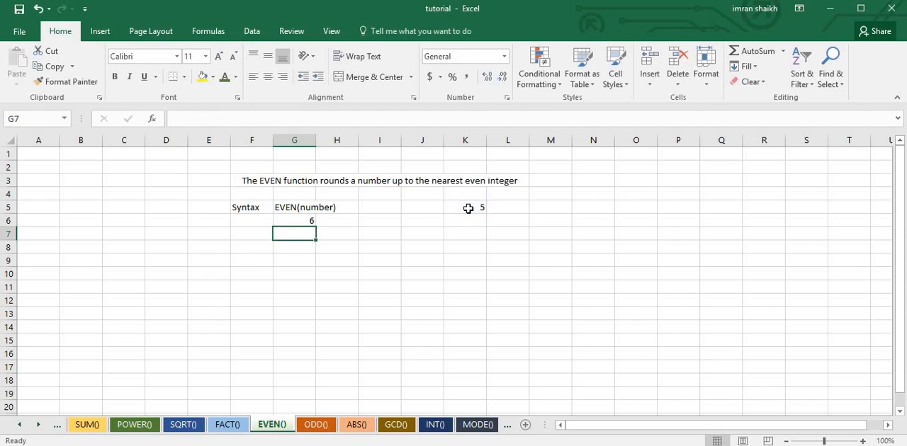
{"action": "left_click", "coordinate": [467, 209]}
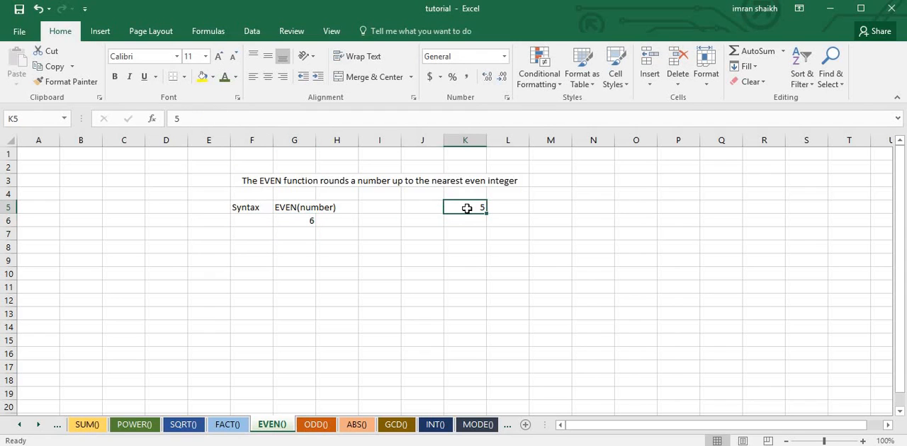
Set the number in K5 of the EVEN() sheet to 7
{"action": "type", "text": "7"}
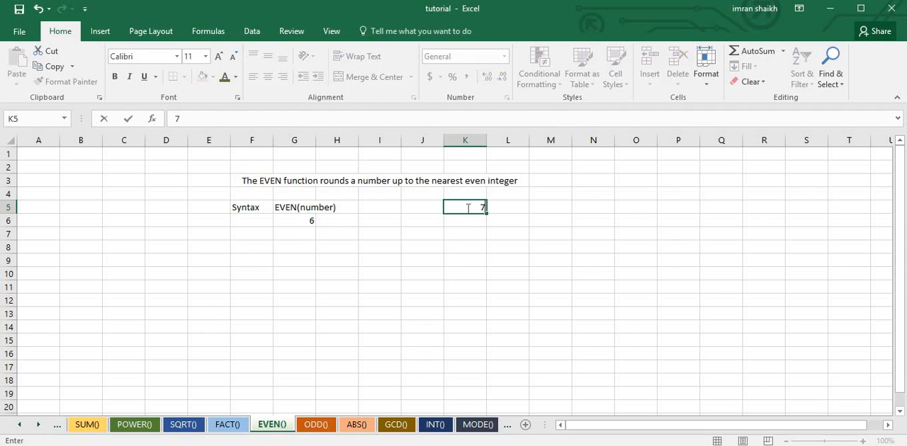
{"action": "key", "text": "Return"}
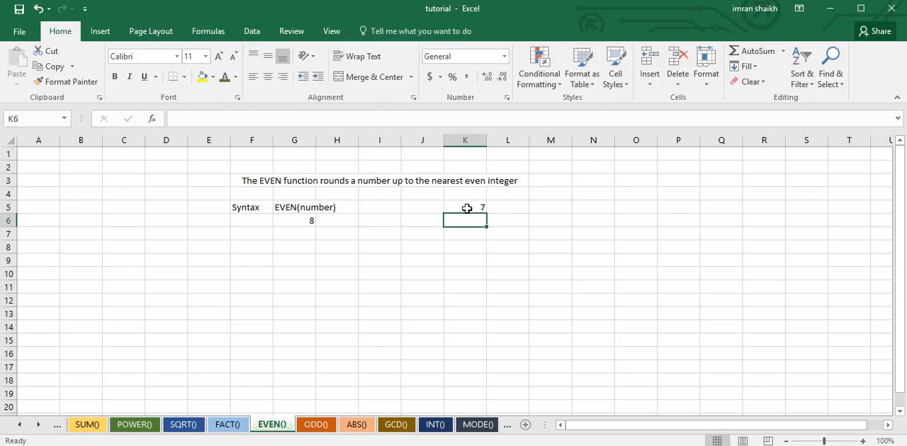
{"action": "left_click", "coordinate": [343, 245]}
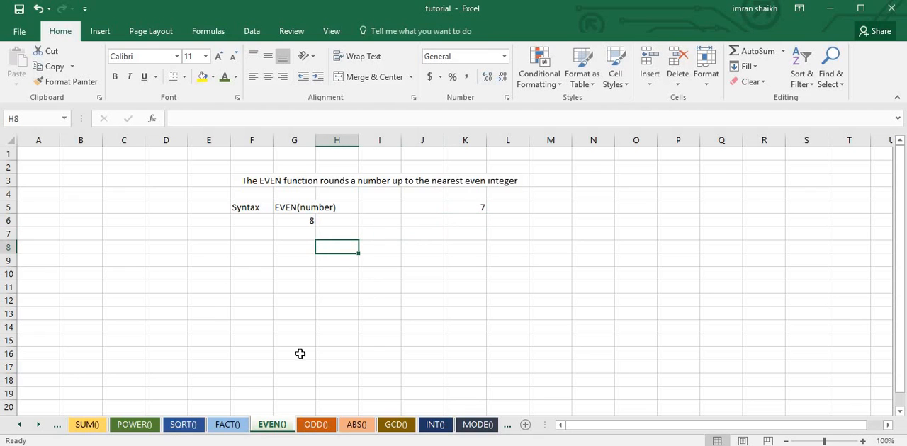
Switch to the ODD() sheet and set the number in K5 to 11
{"action": "left_click", "coordinate": [317, 425]}
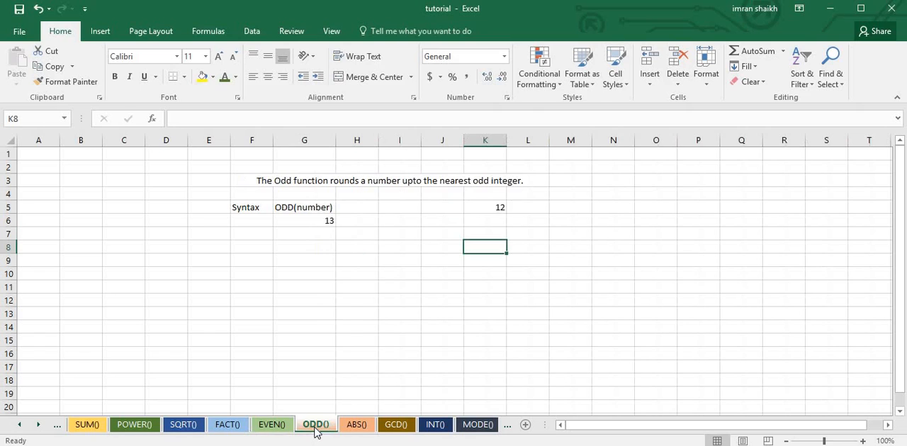
{"action": "left_click", "coordinate": [310, 207]}
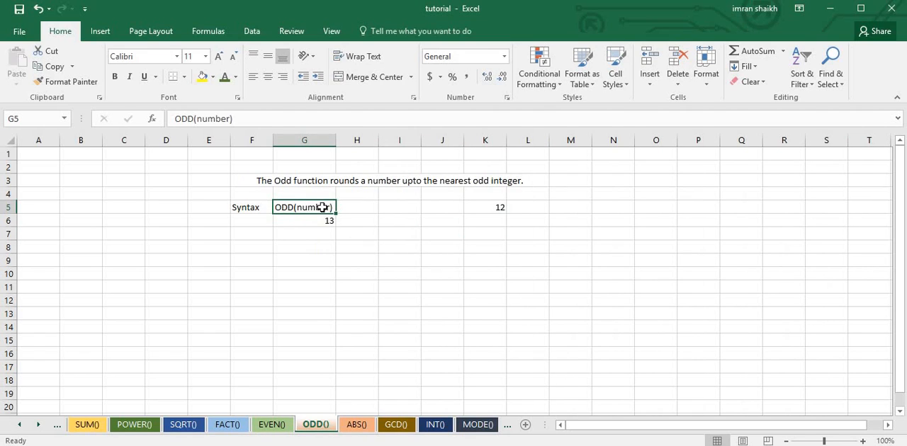
{"action": "left_click", "coordinate": [490, 210]}
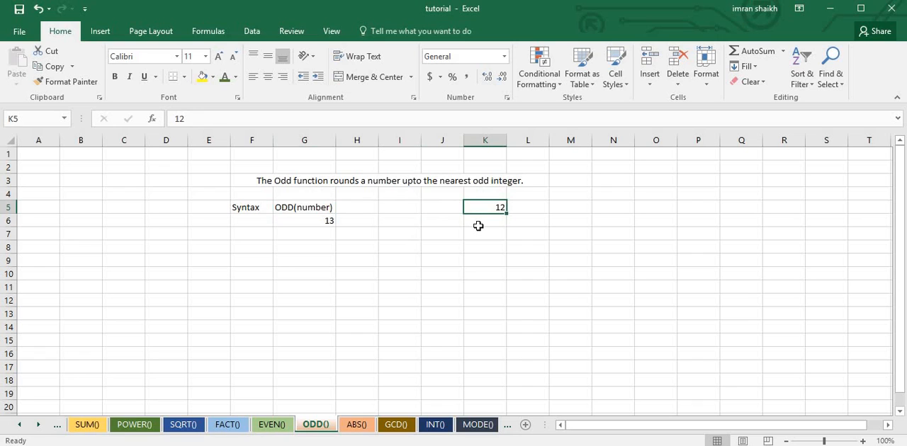
{"action": "type", "text": "11"}
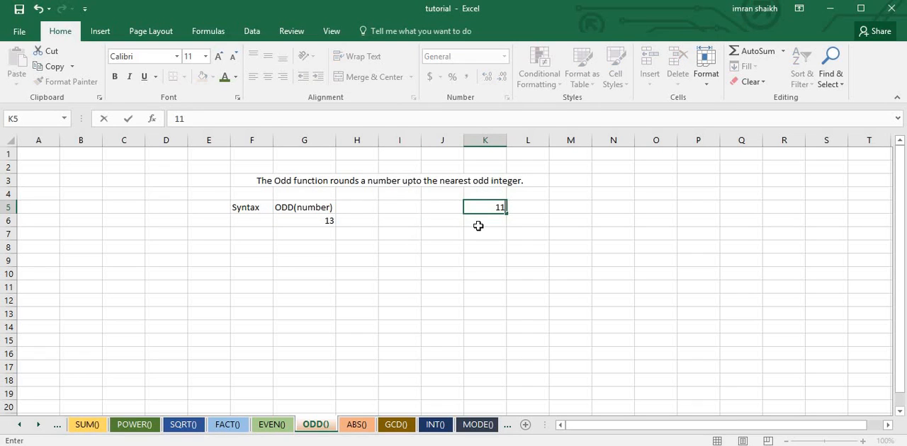
{"action": "key", "text": "Return"}
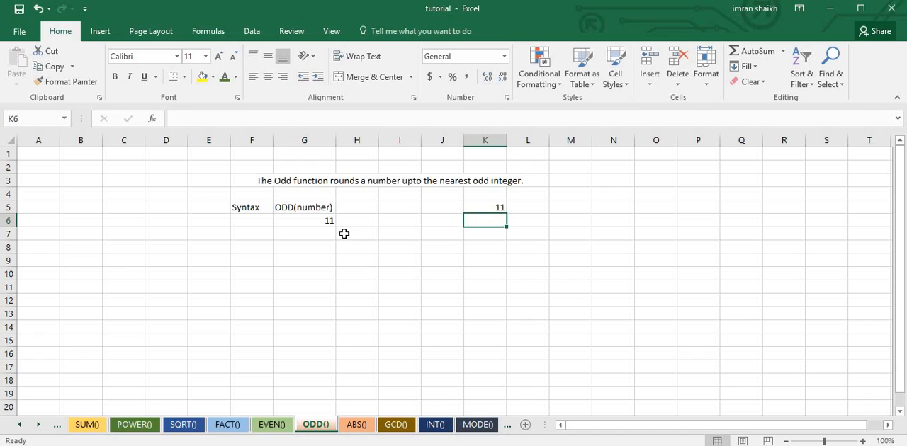
Change the number in K5 of the ODD() sheet to 14
{"action": "left_click", "coordinate": [495, 208]}
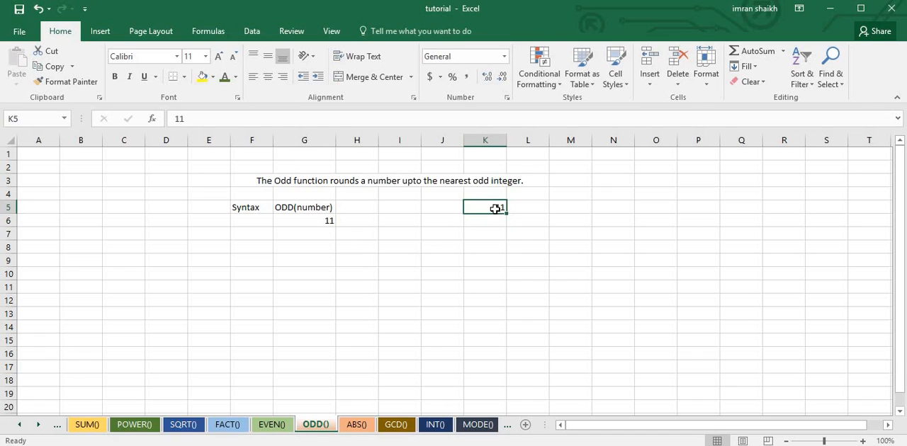
{"action": "type", "text": "15"}
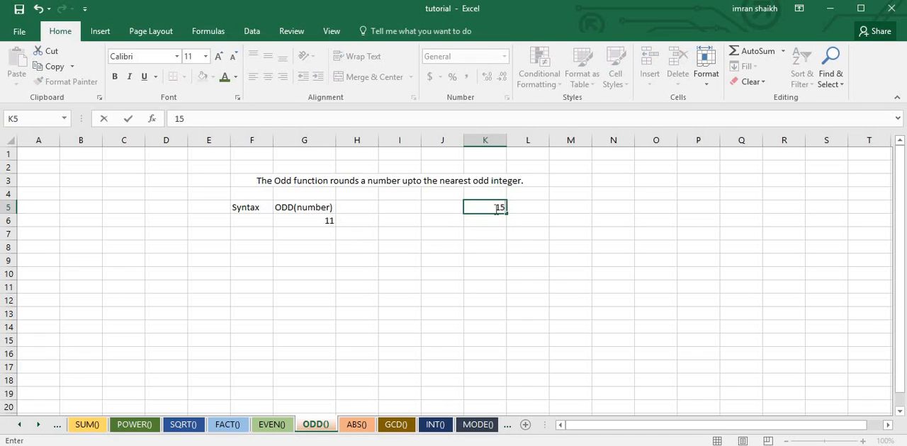
{"action": "key", "text": "Return"}
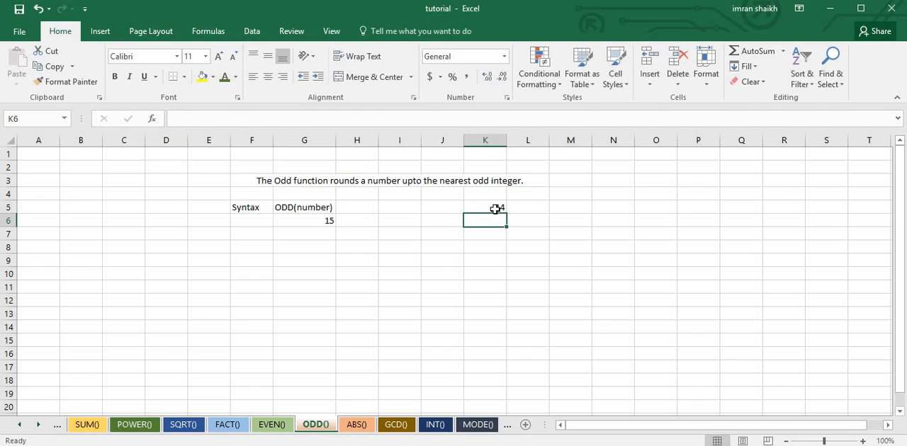
Erase the function after the equals sign in G6 and re-enter the formula as =ODD(K5)
{"action": "left_click", "coordinate": [310, 221]}
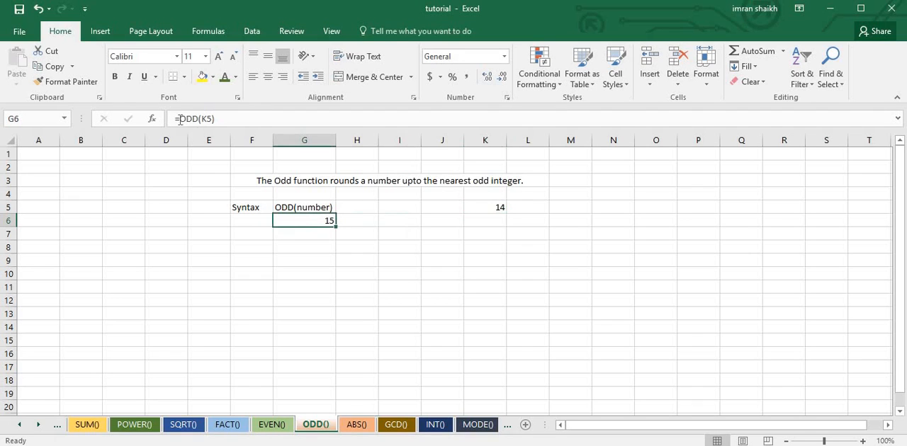
{"action": "left_click_drag", "start_coordinate": [179, 119], "coordinate": [267, 121]}
{"action": "key", "text": "Delete"}
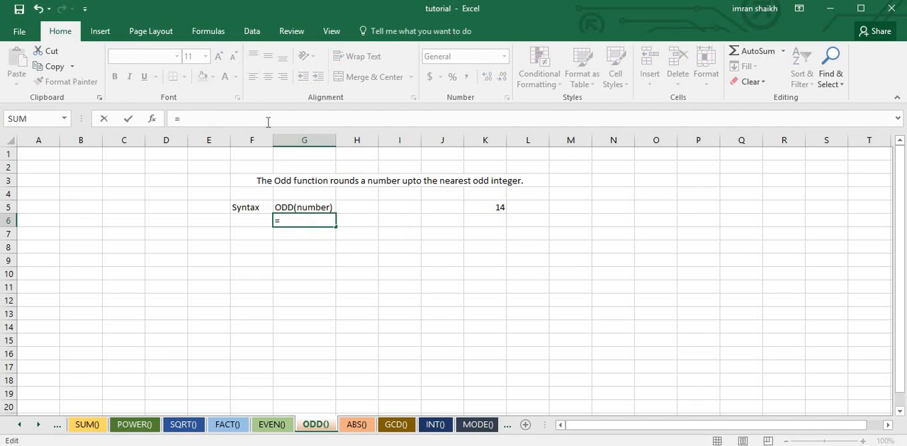
{"action": "type", "text": "od"}
{"action": "key", "text": "Tab"}
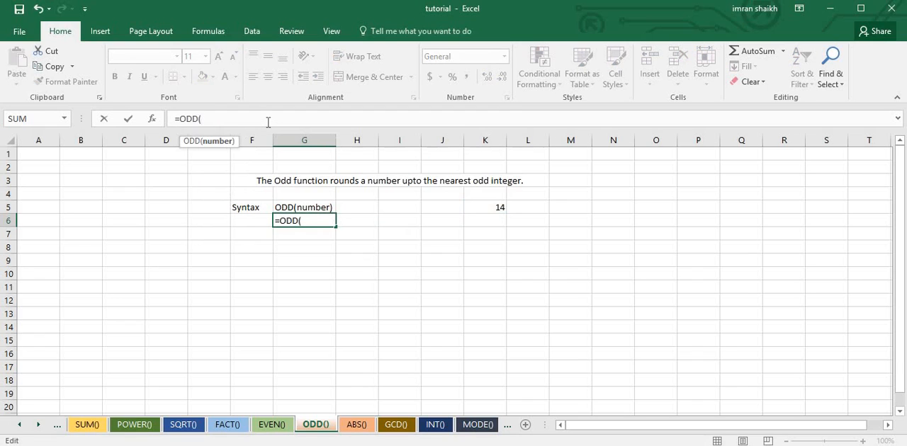
{"action": "left_click", "coordinate": [494, 208]}
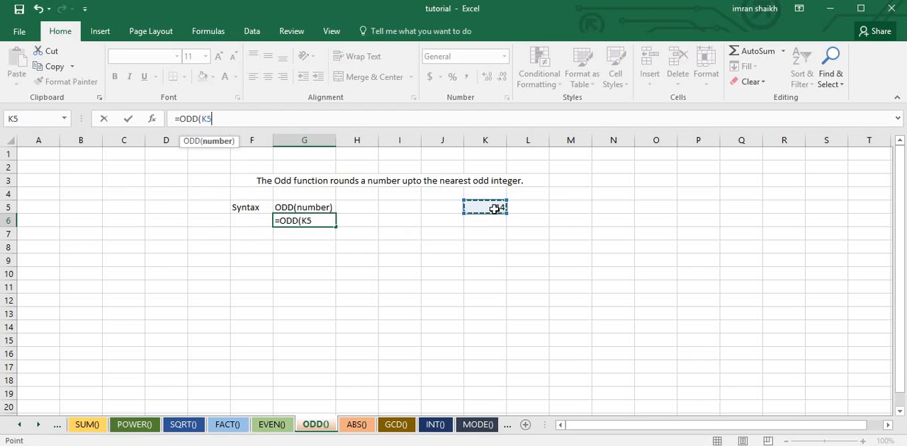
{"action": "type", "text": ")"}
{"action": "key", "text": "Return"}
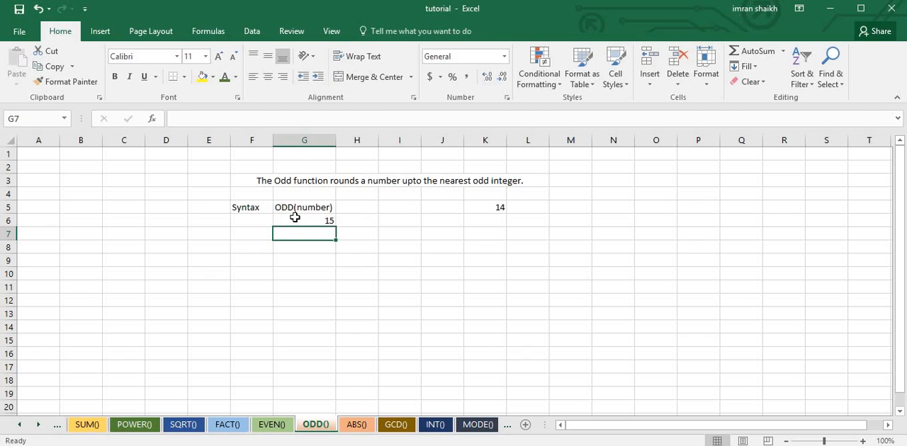
Switch to the ABS() sheet, clear G6 and re-enter its formula as =ABS(K5)
{"action": "left_click", "coordinate": [355, 425]}
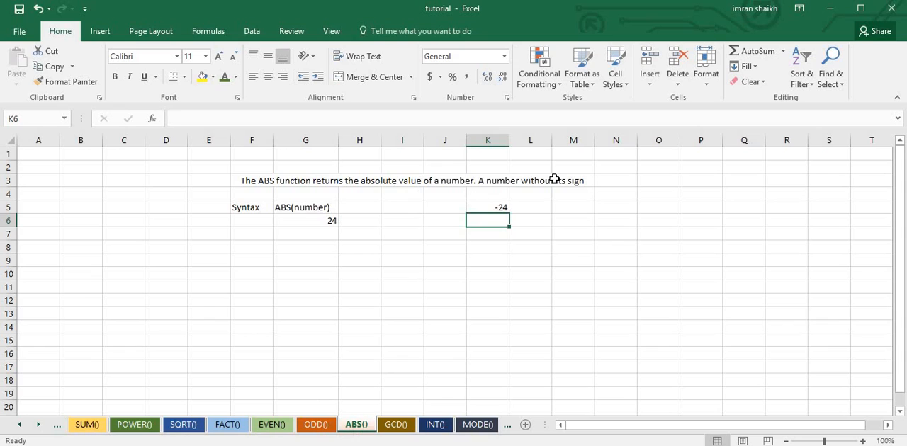
{"action": "left_click", "coordinate": [500, 207]}
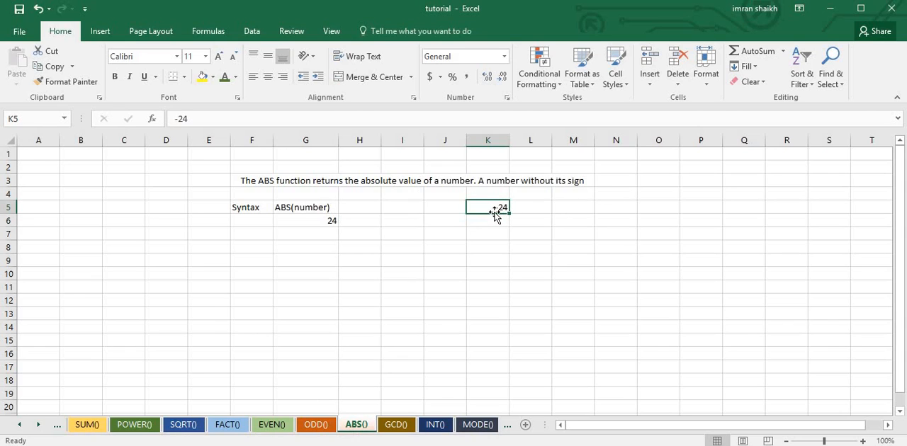
{"action": "left_click", "coordinate": [309, 225]}
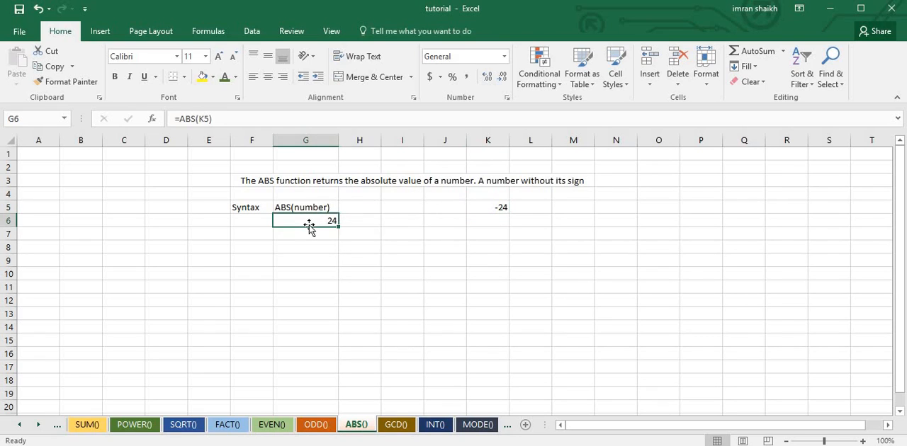
{"action": "key", "text": "Delete"}
{"action": "type", "text": "=abs"}
{"action": "key", "text": "Tab"}
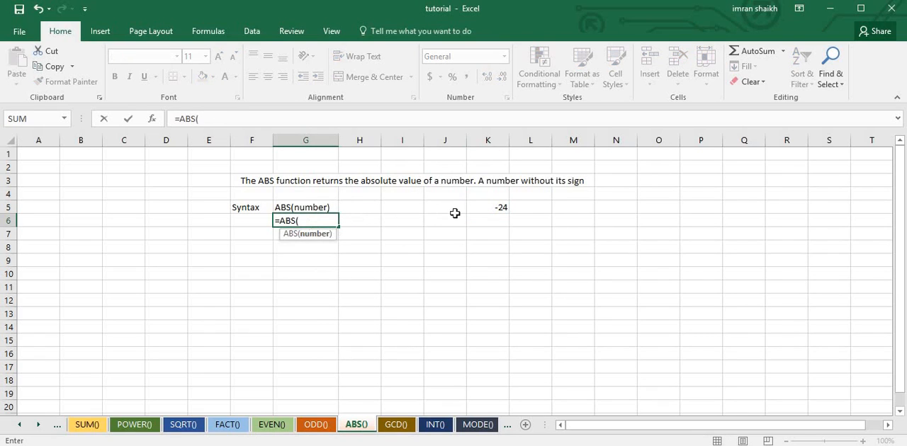
{"action": "left_click", "coordinate": [488, 206]}
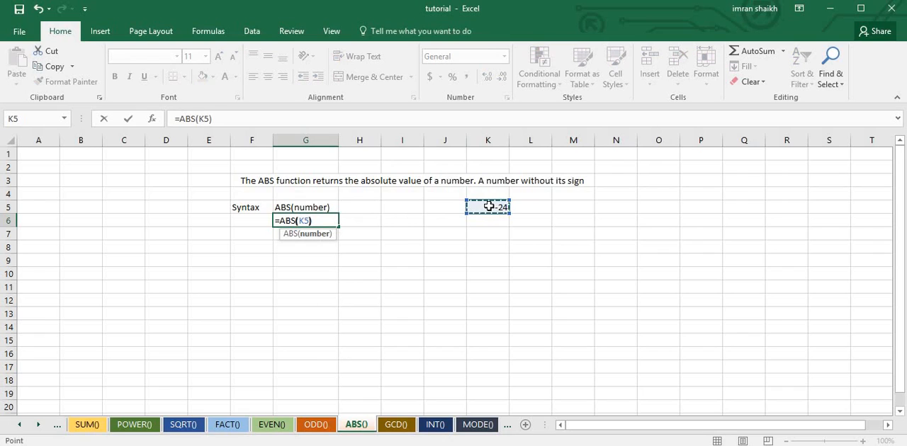
{"action": "type", "text": ")"}
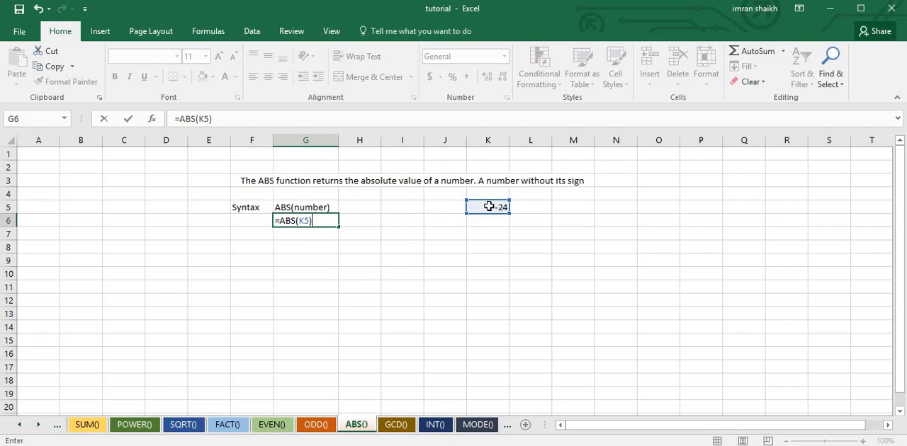
{"action": "key", "text": "Return"}
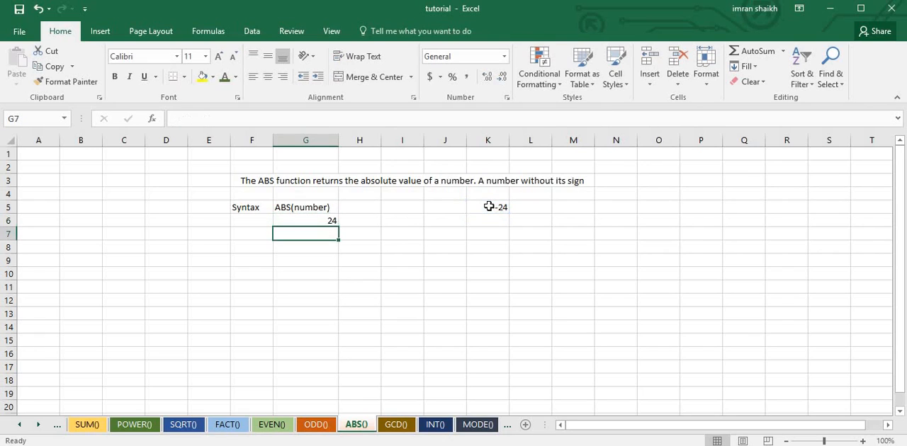
Set the number in K5 of the ABS() sheet to -80
{"action": "left_click", "coordinate": [317, 222]}
{"action": "left_click", "coordinate": [504, 208]}
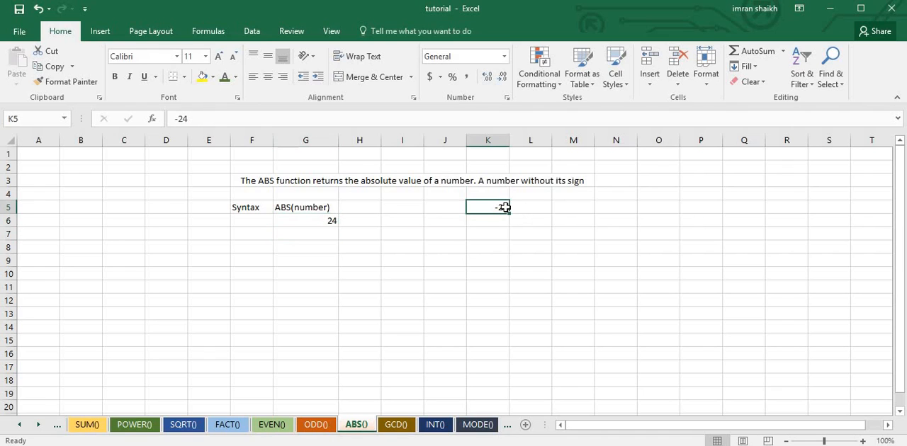
{"action": "type", "text": "-80"}
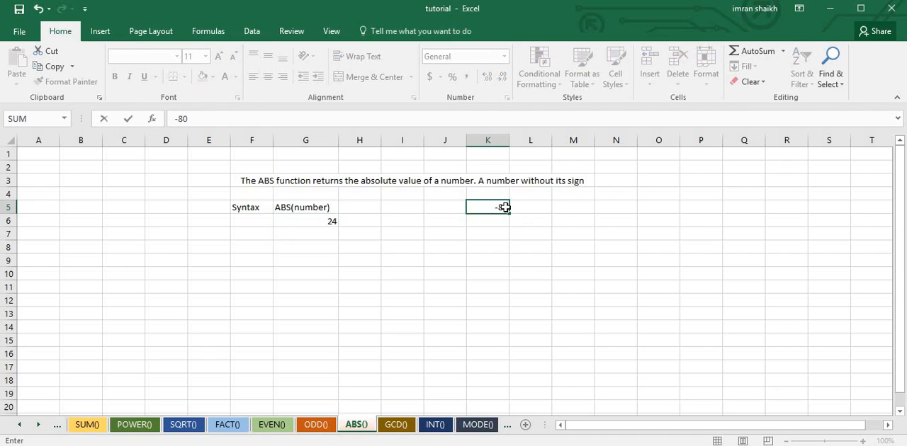
{"action": "key", "text": "Return"}
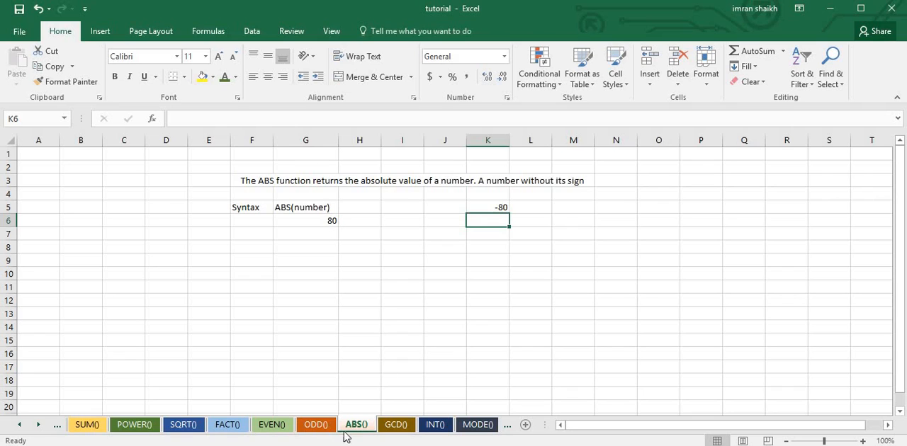
Switch to the GCD() sheet, re-enter the formula in G6 as =GCD(K5,K6) and select that cell again
{"action": "left_click", "coordinate": [396, 427]}
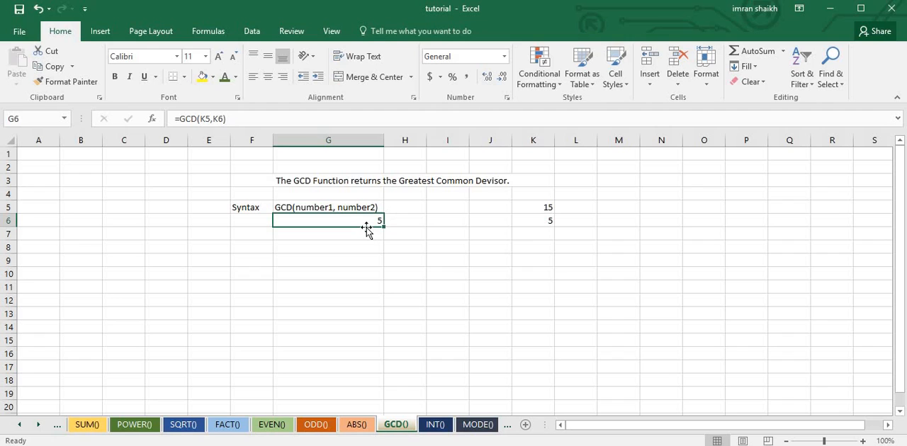
{"action": "left_click_drag", "start_coordinate": [180, 119], "coordinate": [314, 124]}
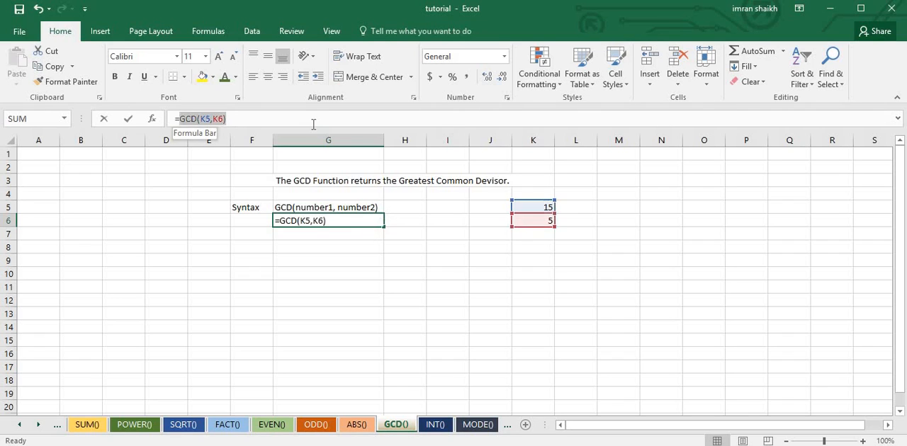
{"action": "key", "text": "BackSpace"}
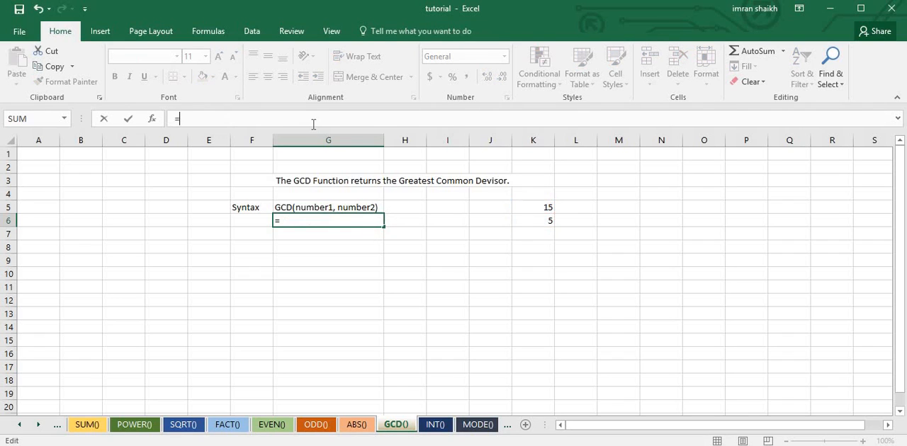
{"action": "type", "text": "gc"}
{"action": "key", "text": "Tab"}
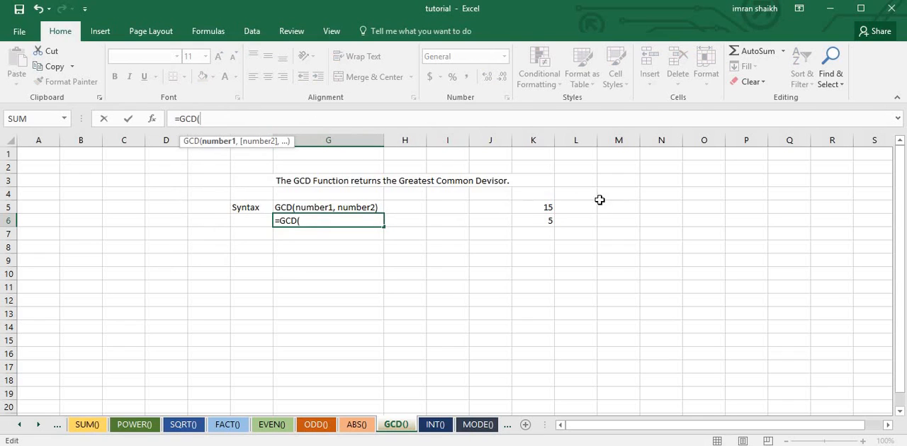
{"action": "left_click", "coordinate": [547, 208]}
{"action": "type", "text": ","}
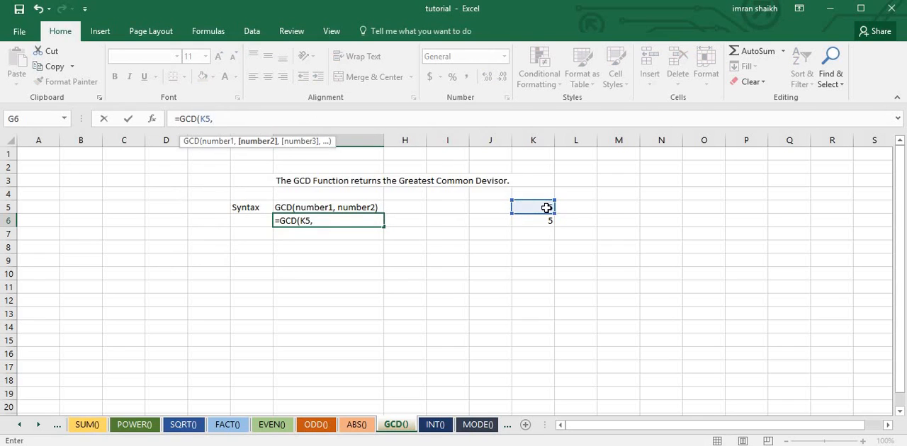
{"action": "left_click", "coordinate": [537, 225]}
{"action": "type", "text": ")"}
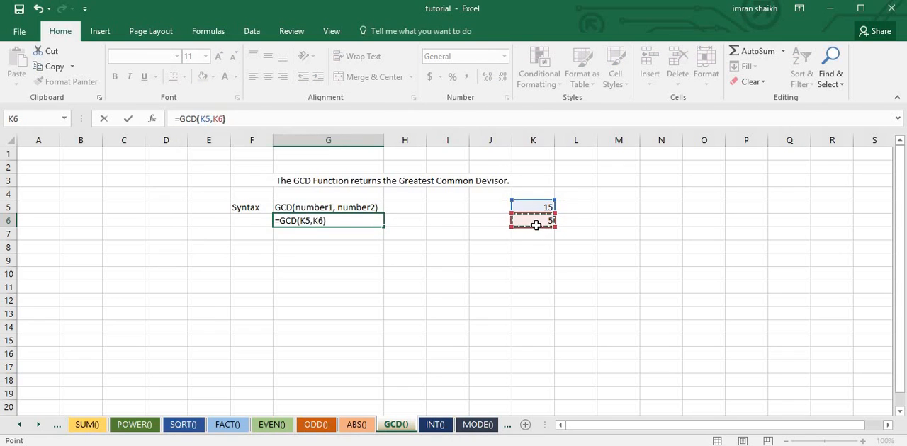
{"action": "key", "text": "Return"}
{"action": "left_click", "coordinate": [355, 221]}
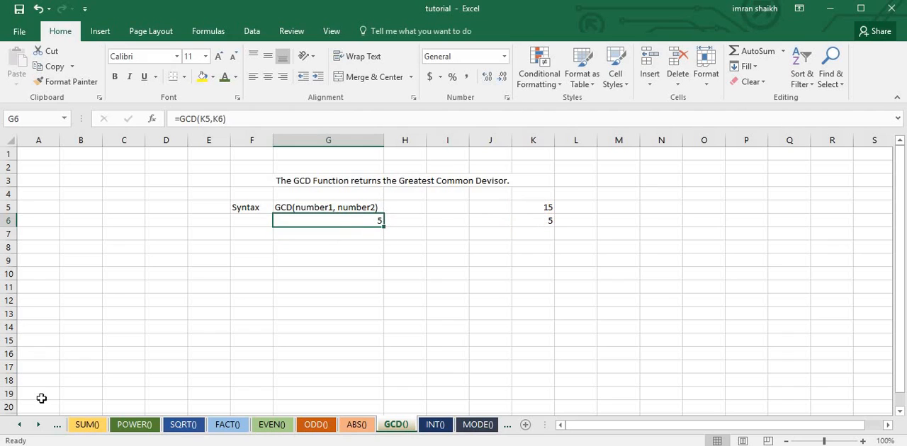
Switch to the INT() sheet and re-enter the formula in G6 as =INT(K5)
{"action": "left_click", "coordinate": [58, 441]}
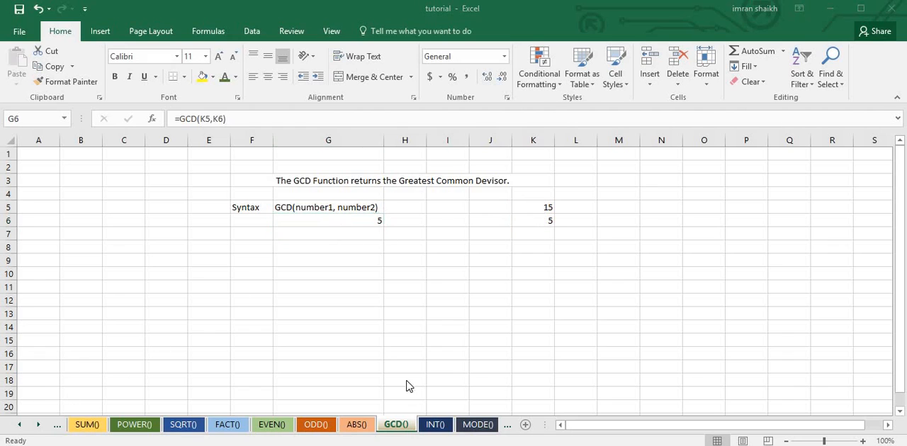
{"action": "left_click", "coordinate": [431, 427]}
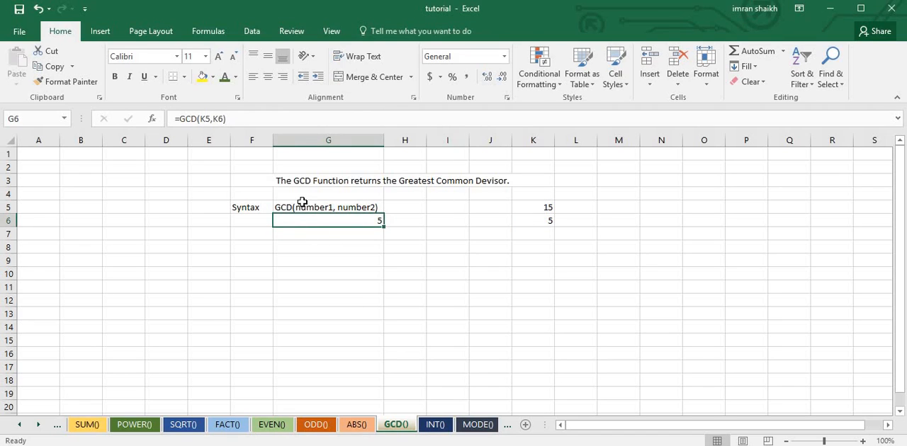
{"action": "left_click", "coordinate": [435, 425]}
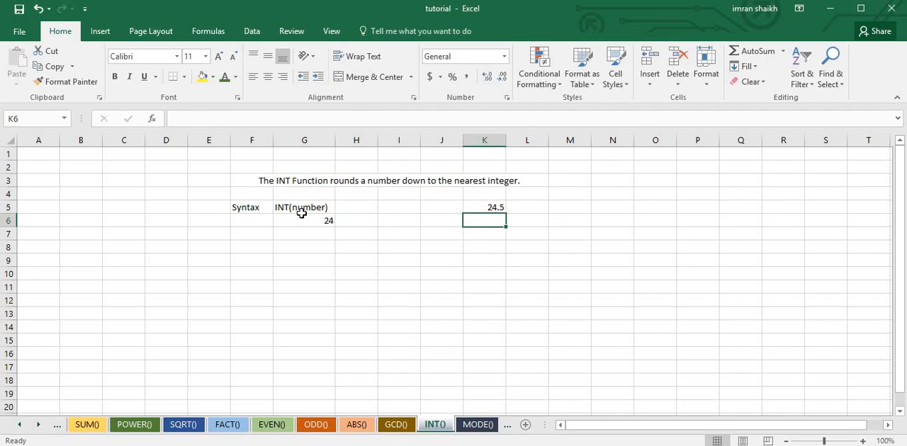
{"action": "left_click", "coordinate": [488, 206]}
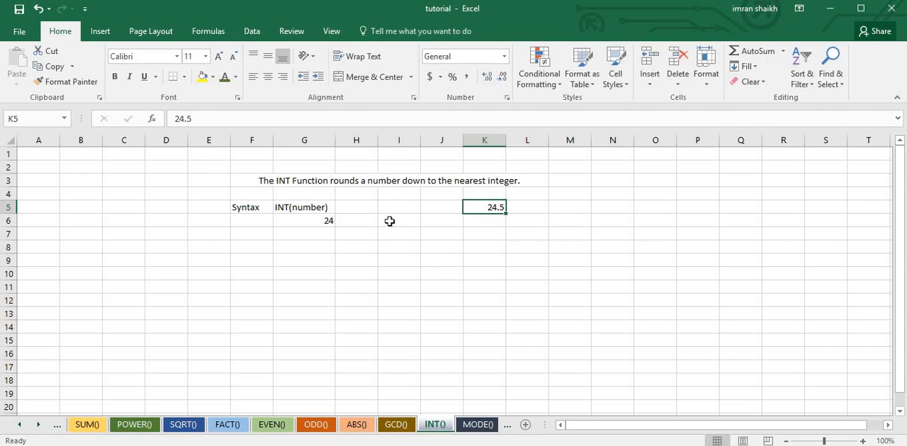
{"action": "left_click", "coordinate": [321, 222]}
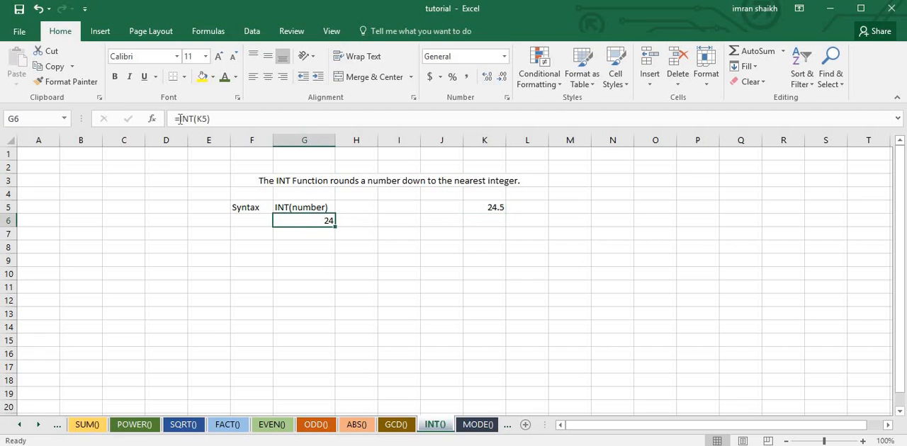
{"action": "left_click_drag", "start_coordinate": [179, 118], "coordinate": [302, 121]}
{"action": "type", "text": "int"}
{"action": "key", "text": "Tab"}
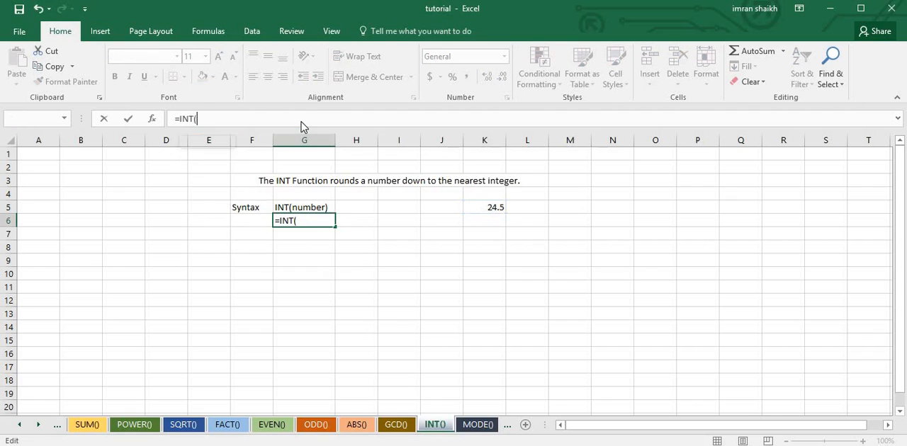
{"action": "key", "text": "Return"}
{"action": "left_click", "coordinate": [459, 282]}
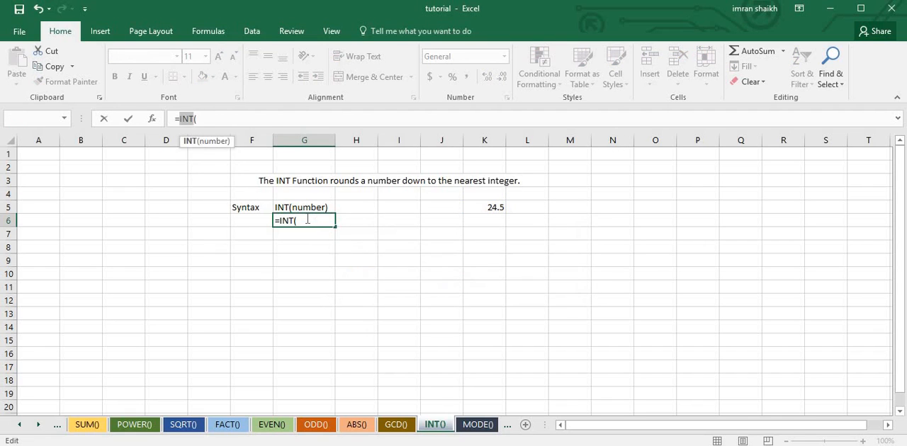
{"action": "left_click", "coordinate": [487, 209]}
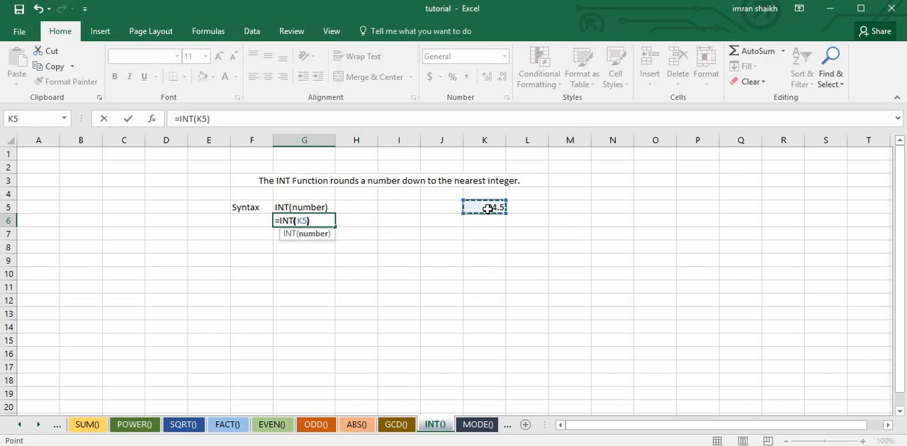
{"action": "key", "text": "Return"}
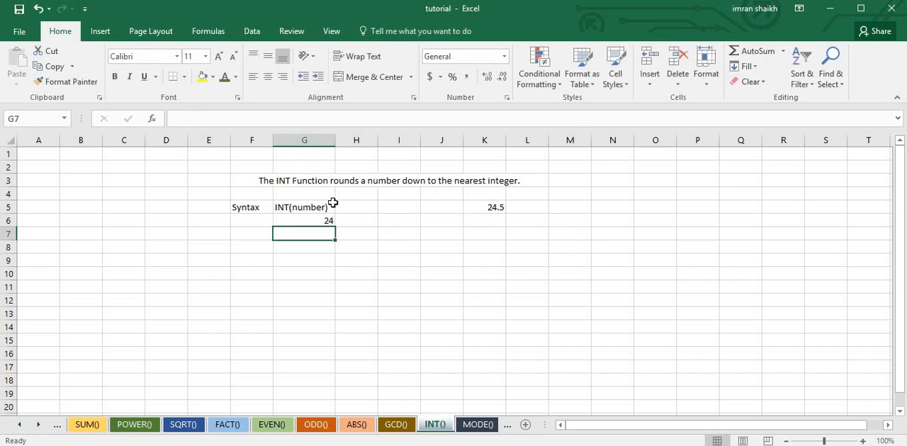
Set the number in K5 of the INT() sheet to 101.5
{"action": "left_click", "coordinate": [498, 211]}
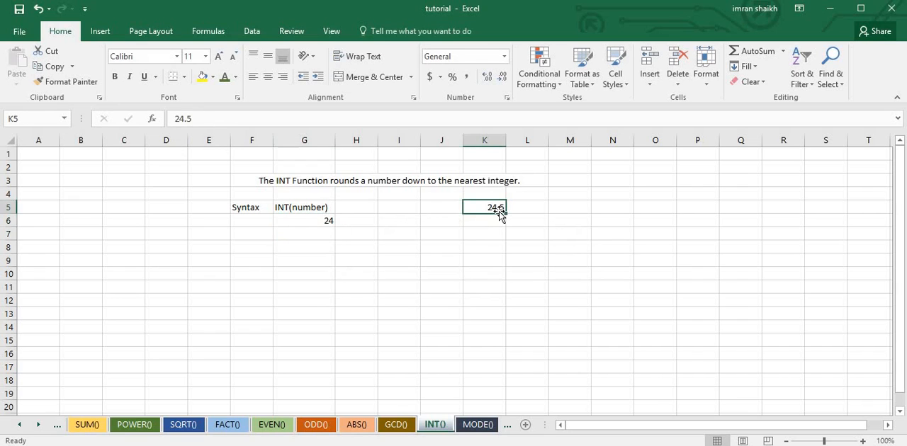
{"action": "type", "text": "101.5"}
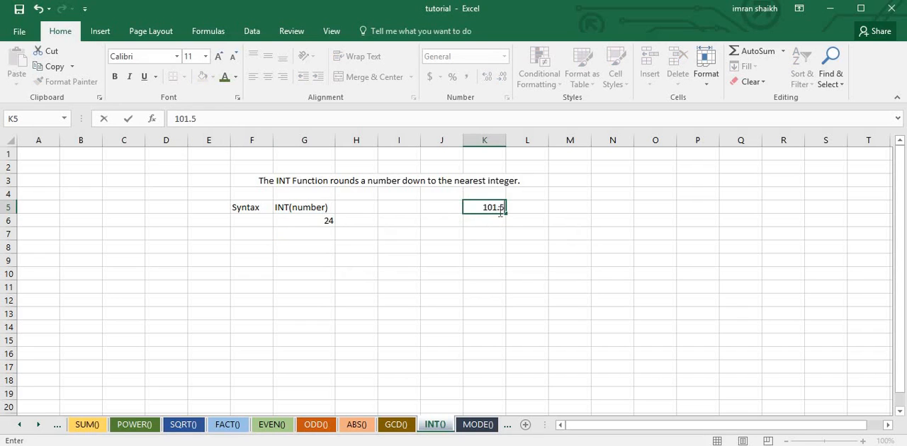
{"action": "key", "text": "Return"}
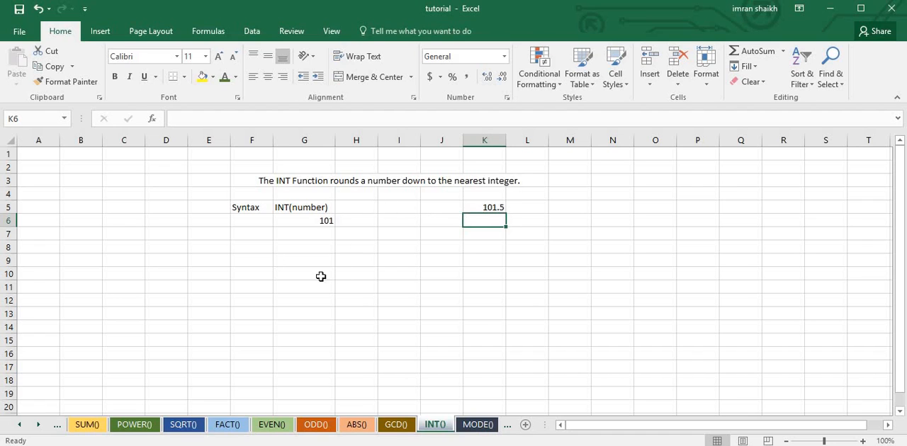
Switch to the MODE() sheet, re-enter the formula in G6 as =MOD(K5,K6) and select that cell again
{"action": "left_click", "coordinate": [473, 424]}
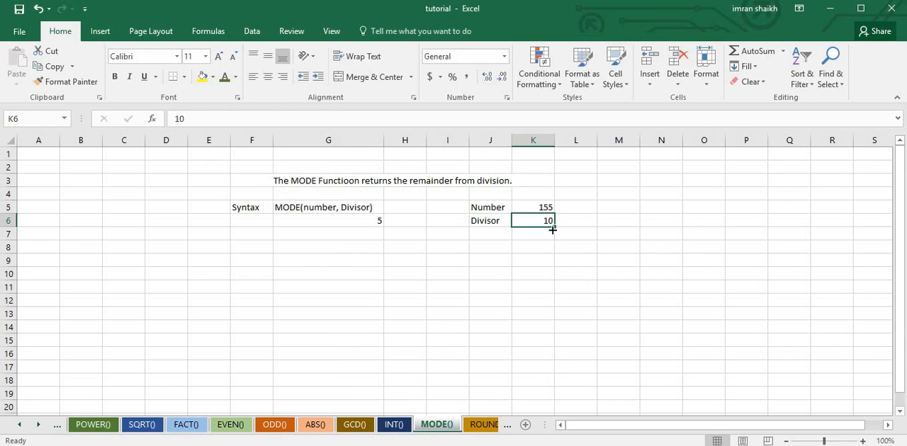
{"action": "left_click", "coordinate": [346, 219]}
{"action": "left_click_drag", "start_coordinate": [179, 118], "coordinate": [323, 121]}
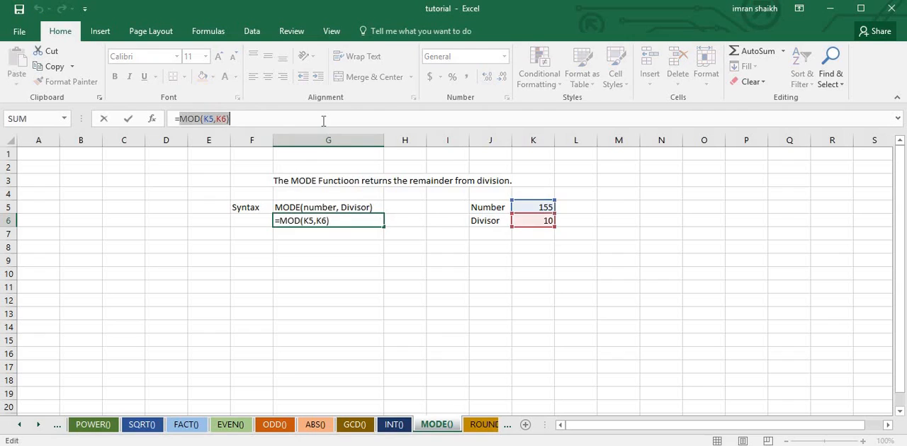
{"action": "type", "text": "mod"}
{"action": "key", "text": "Tab"}
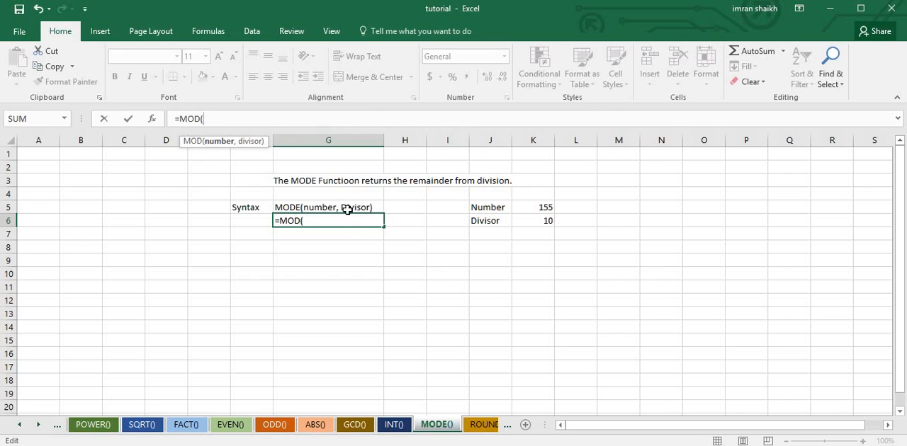
{"action": "left_click", "coordinate": [542, 206]}
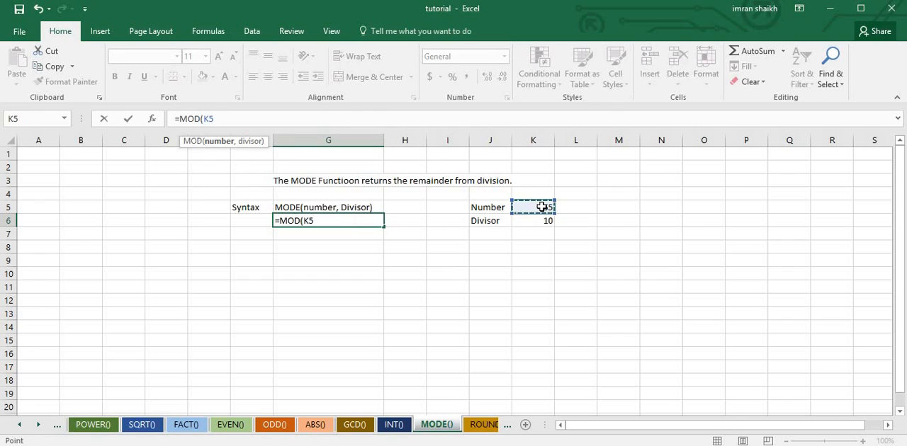
{"action": "type", "text": ","}
{"action": "left_click", "coordinate": [544, 224]}
{"action": "type", "text": ")"}
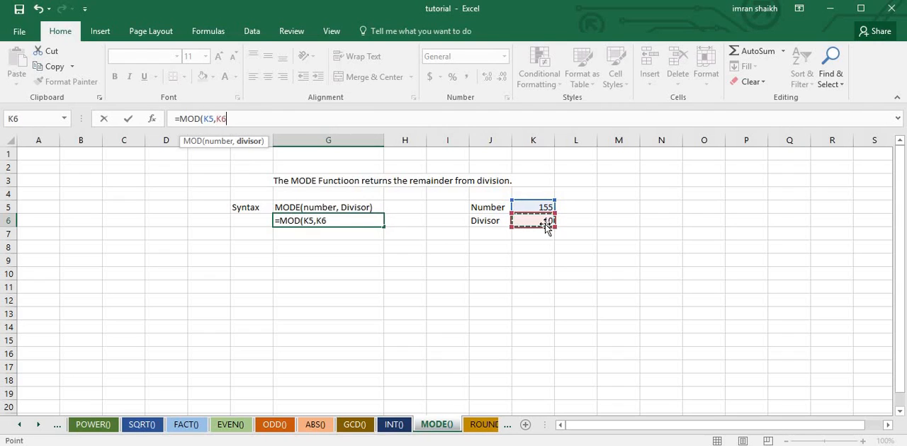
{"action": "key", "text": "Return"}
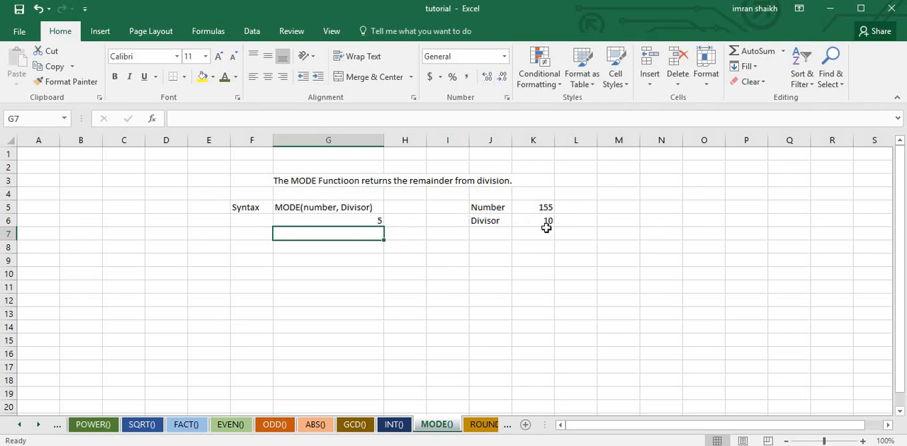
{"action": "left_click", "coordinate": [367, 221]}
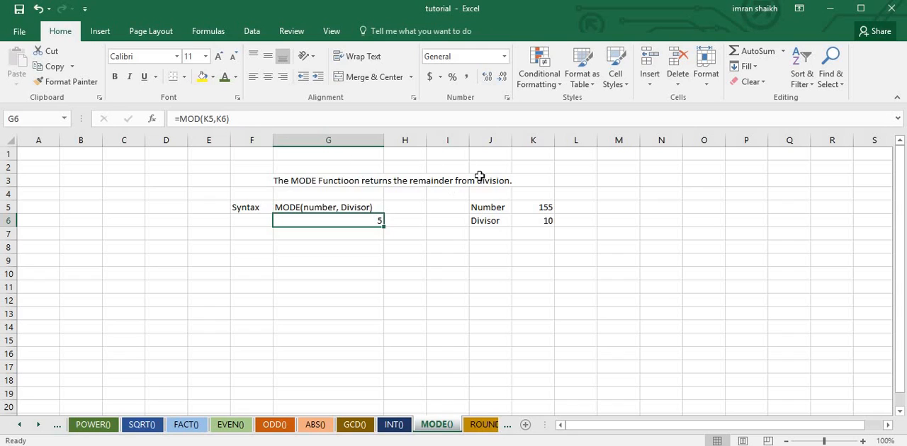
Correct the misspelled word in the MODE() sheet's heading in F3 to "Function" and save the workbook
{"action": "left_click", "coordinate": [447, 179]}
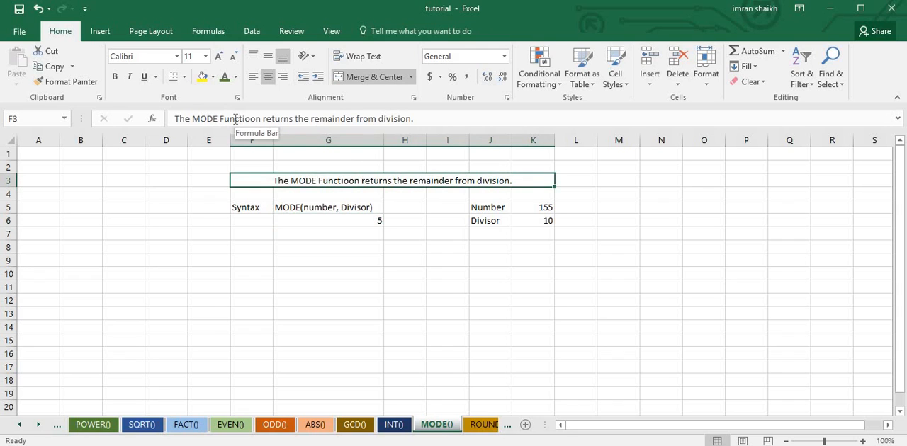
{"action": "left_click", "coordinate": [251, 119]}
{"action": "key", "text": "BackSpace"}
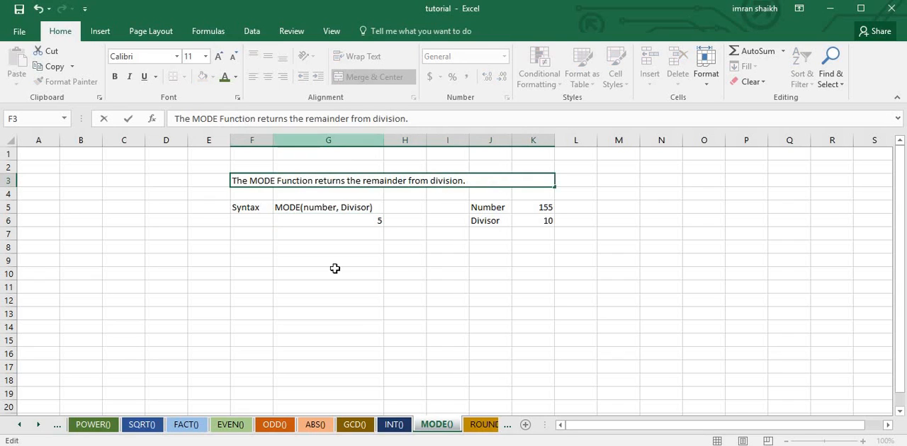
{"action": "left_click", "coordinate": [333, 314]}
{"action": "key", "text": "ctrl+s"}
Switch to the ROUND() sheet and set the Num_Dig value in K6 to 0
{"action": "left_click", "coordinate": [484, 424]}
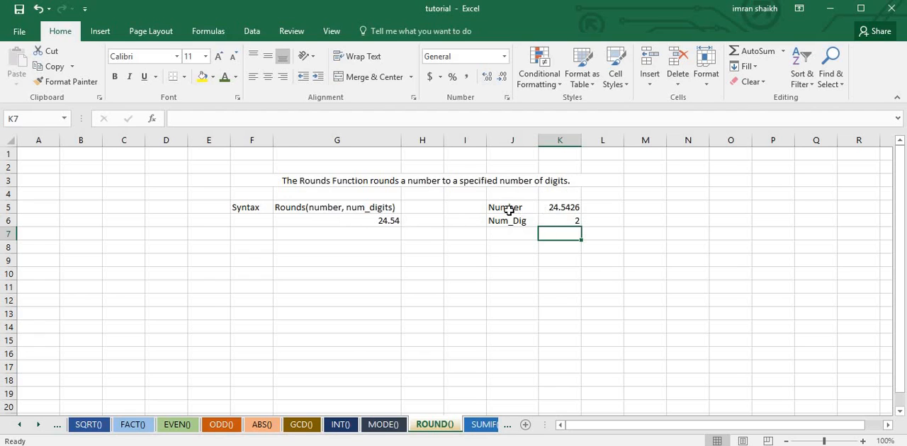
{"action": "left_click", "coordinate": [564, 220]}
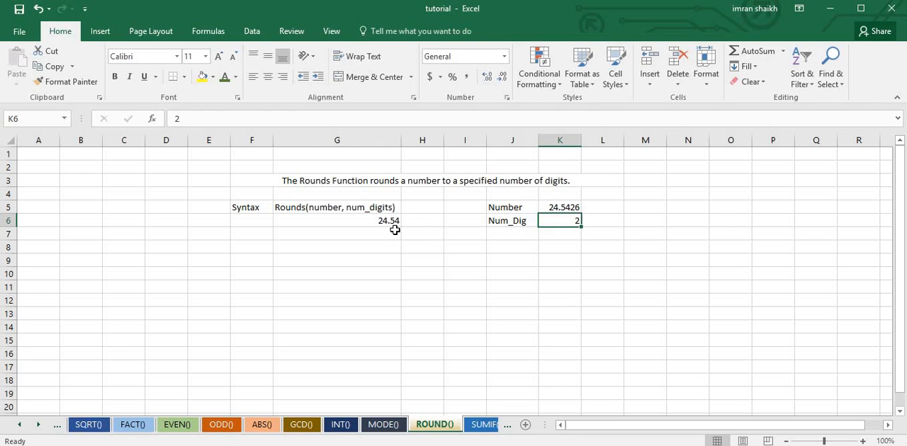
{"action": "double_click", "coordinate": [542, 225]}
{"action": "key", "text": "BackSpace"}
{"action": "type", "text": "0"}
{"action": "key", "text": "Return"}
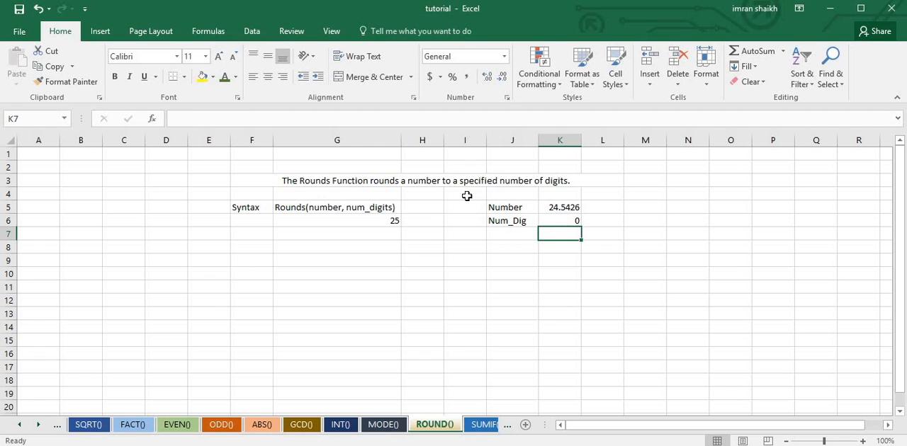
Change the Num_Dig value in K6 of the ROUND() sheet to 3
{"action": "left_click", "coordinate": [560, 221]}
{"action": "type", "text": "3"}
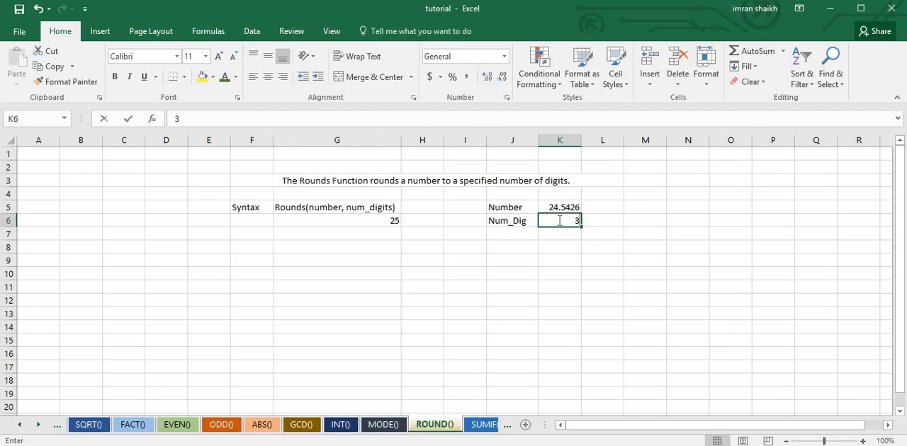
{"action": "key", "text": "Return"}
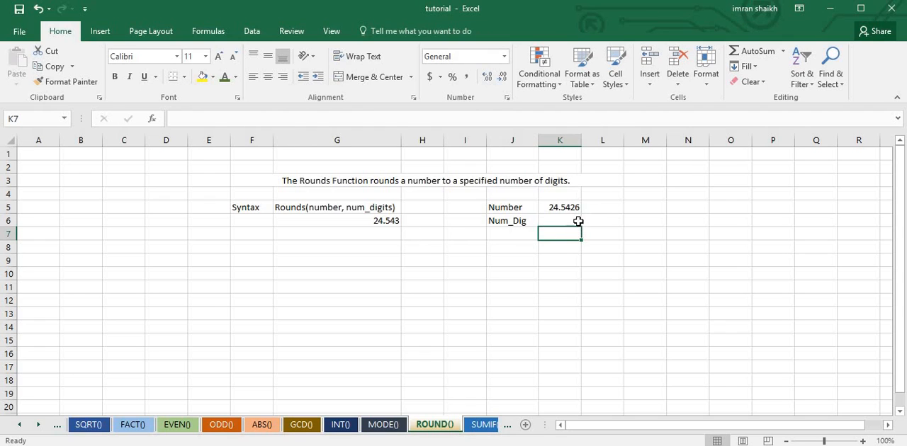
Re-enter the formula in G6 of the ROUND() sheet as =ROUND(K5,K6) and select that cell again
{"action": "left_click", "coordinate": [383, 222]}
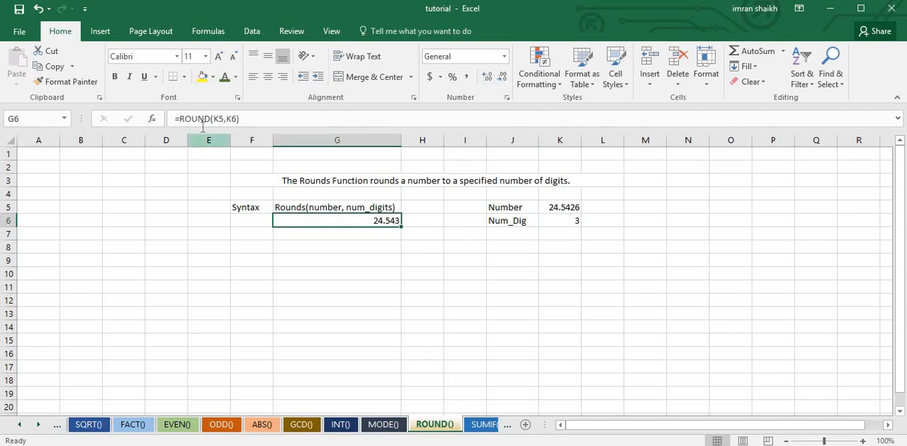
{"action": "left_click_drag", "start_coordinate": [181, 119], "coordinate": [241, 119]}
{"action": "type", "text": "="}
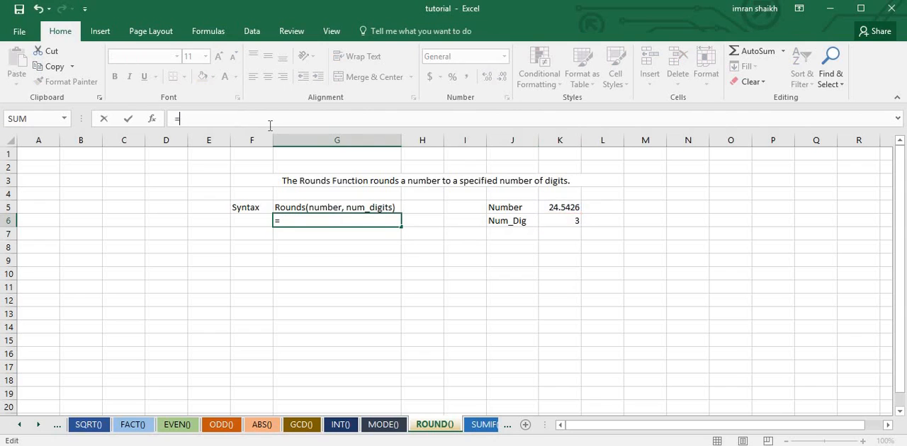
{"action": "type", "text": "rou"}
{"action": "key", "text": "Tab"}
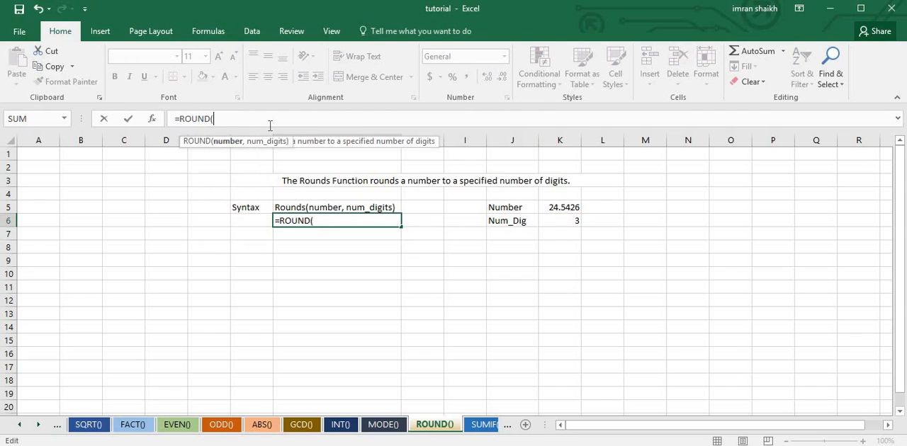
{"action": "left_click", "coordinate": [562, 210]}
{"action": "type", "text": ","}
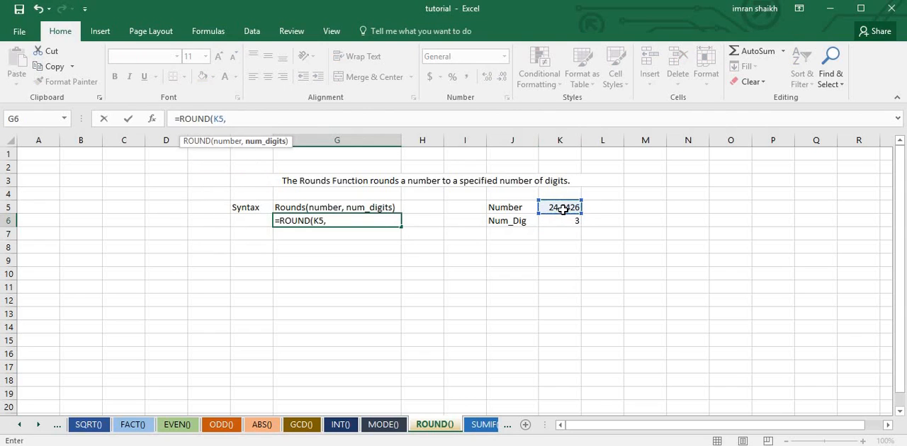
{"action": "left_click", "coordinate": [568, 224]}
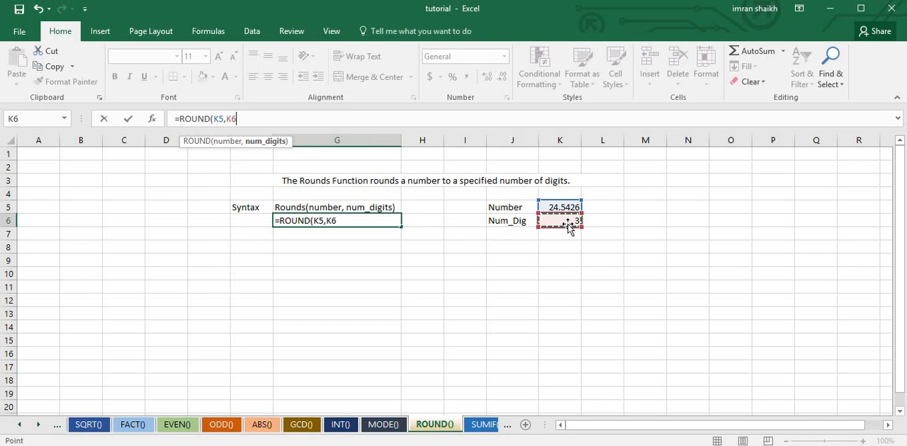
{"action": "type", "text": ")"}
{"action": "key", "text": "Return"}
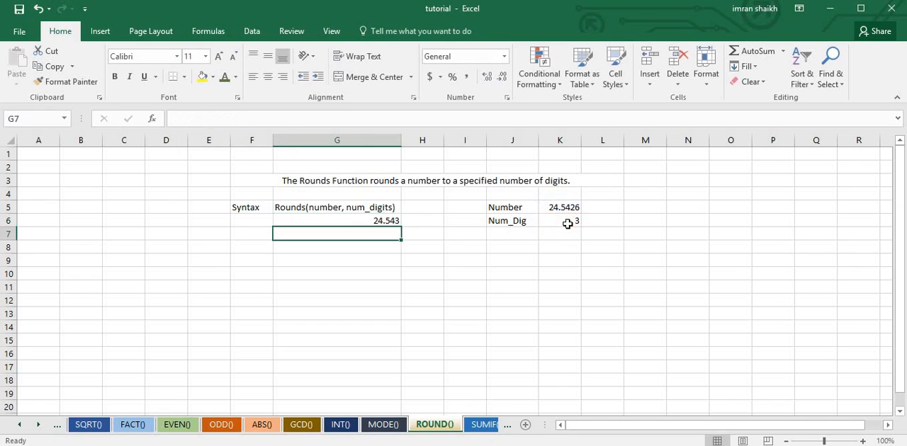
{"action": "left_click", "coordinate": [380, 223]}
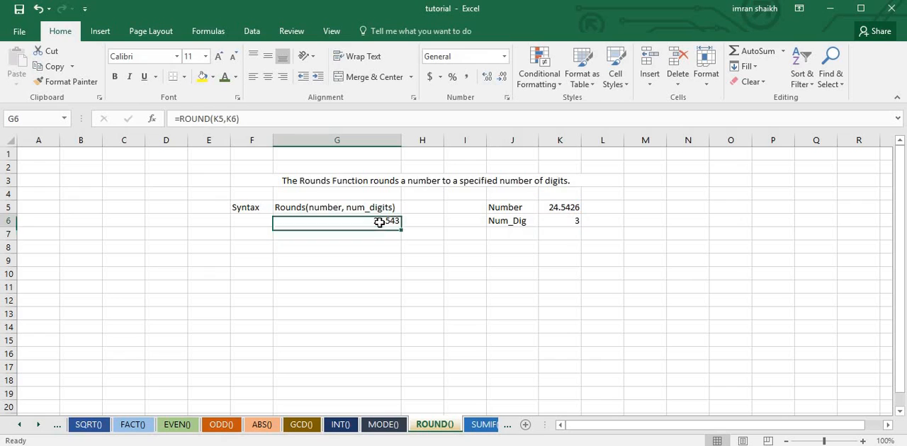
Switch to the SUMIF() sheet, replace the arguments in G5 so the formula reads =SUMIF(K4:K9,">12") and reselect the cell
{"action": "left_click", "coordinate": [475, 430]}
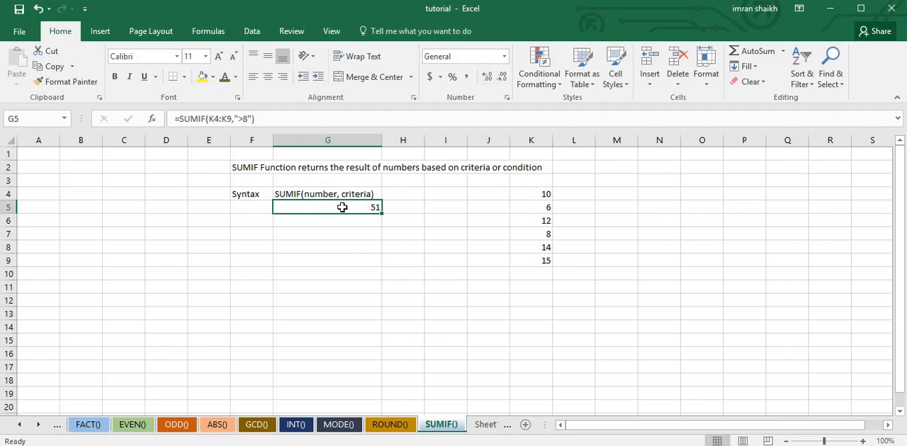
{"action": "left_click_drag", "start_coordinate": [210, 118], "coordinate": [338, 119]}
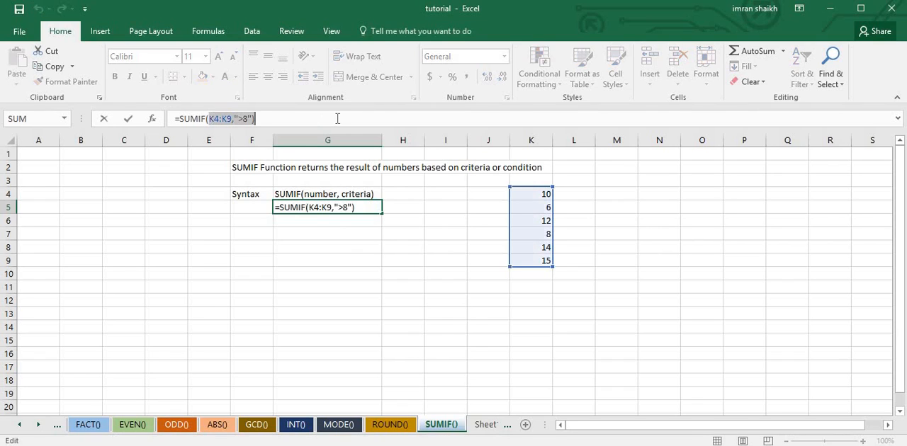
{"action": "key", "text": "Delete"}
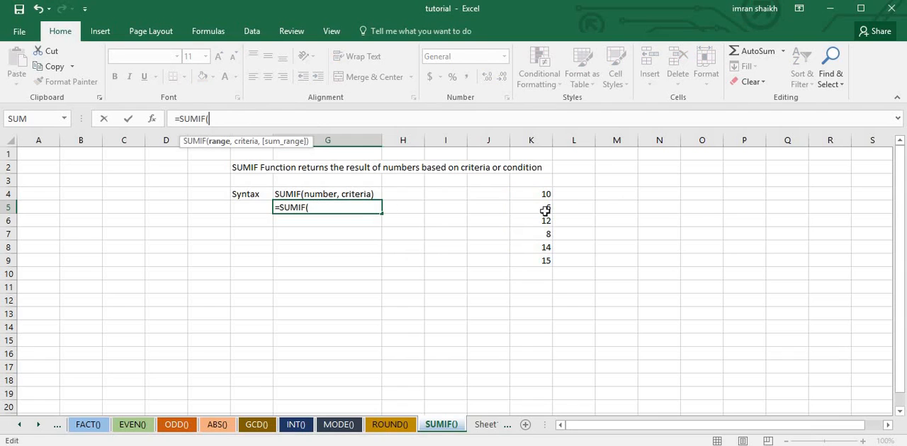
{"action": "left_click_drag", "start_coordinate": [537, 195], "coordinate": [542, 260]}
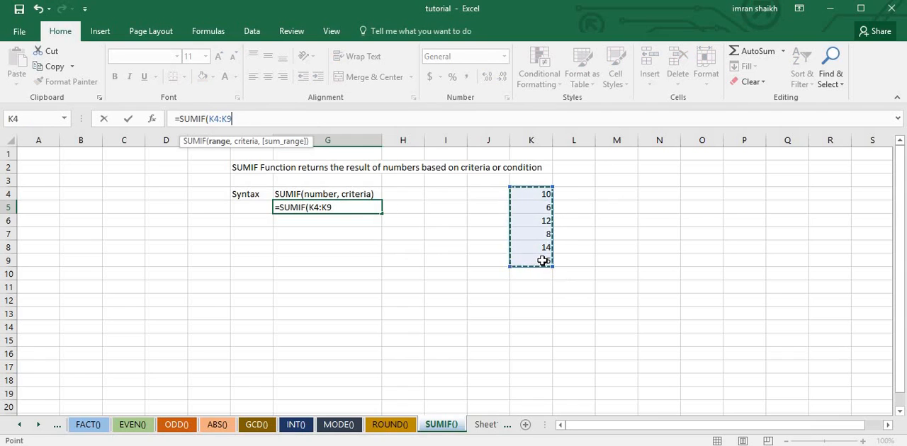
{"action": "type", "text": ",\">"}
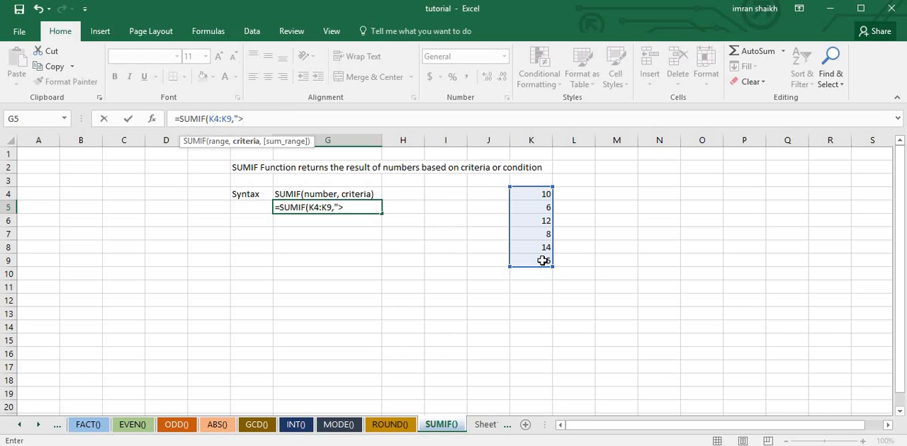
{"action": "type", "text": "12\")"}
{"action": "key", "text": "Return"}
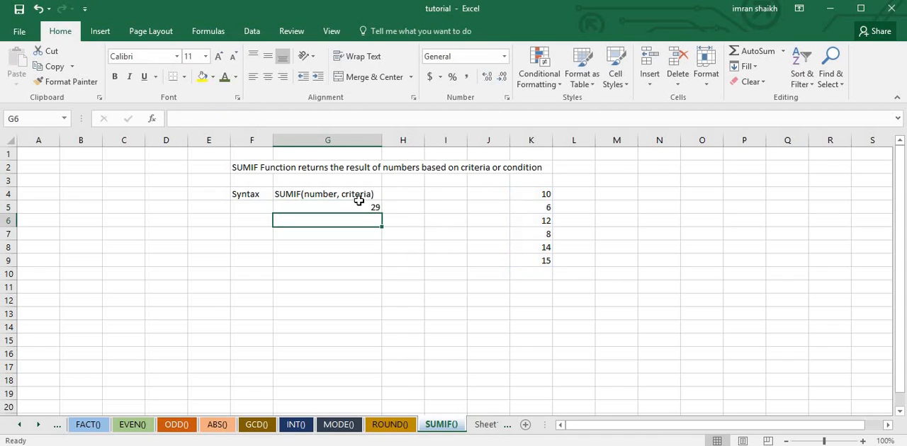
{"action": "left_click", "coordinate": [359, 206]}
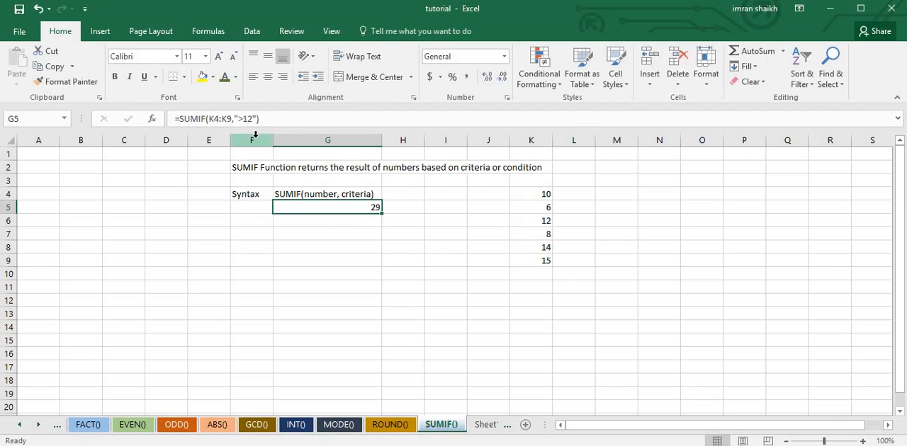